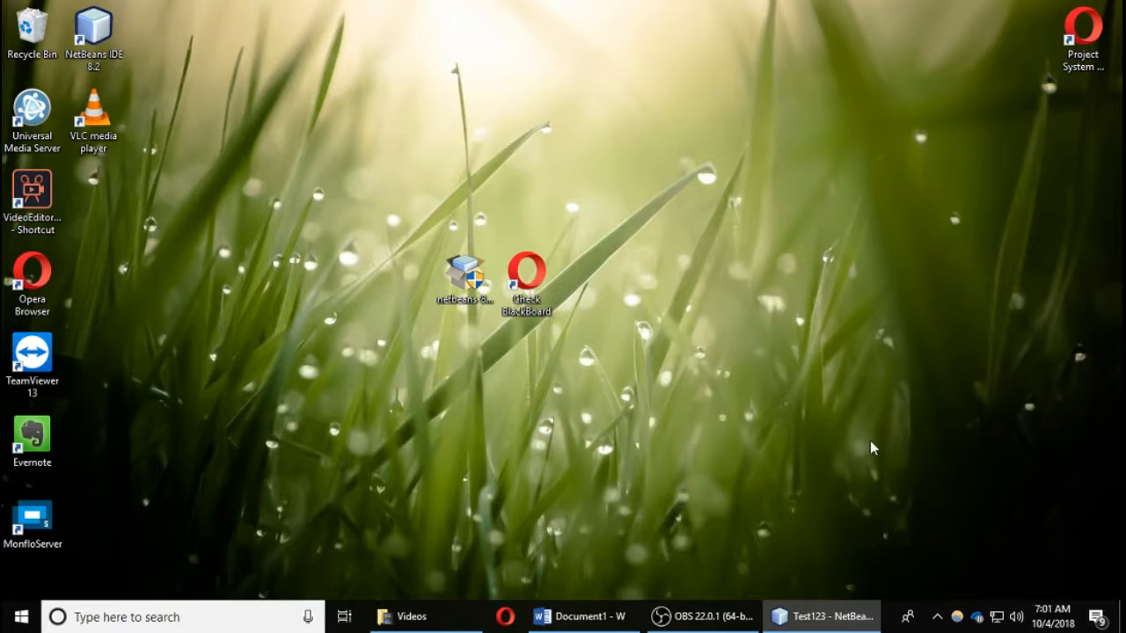
Switch to NetBeans and look over the NewClass.java source file in the Test123 project.
left_click(842, 605)
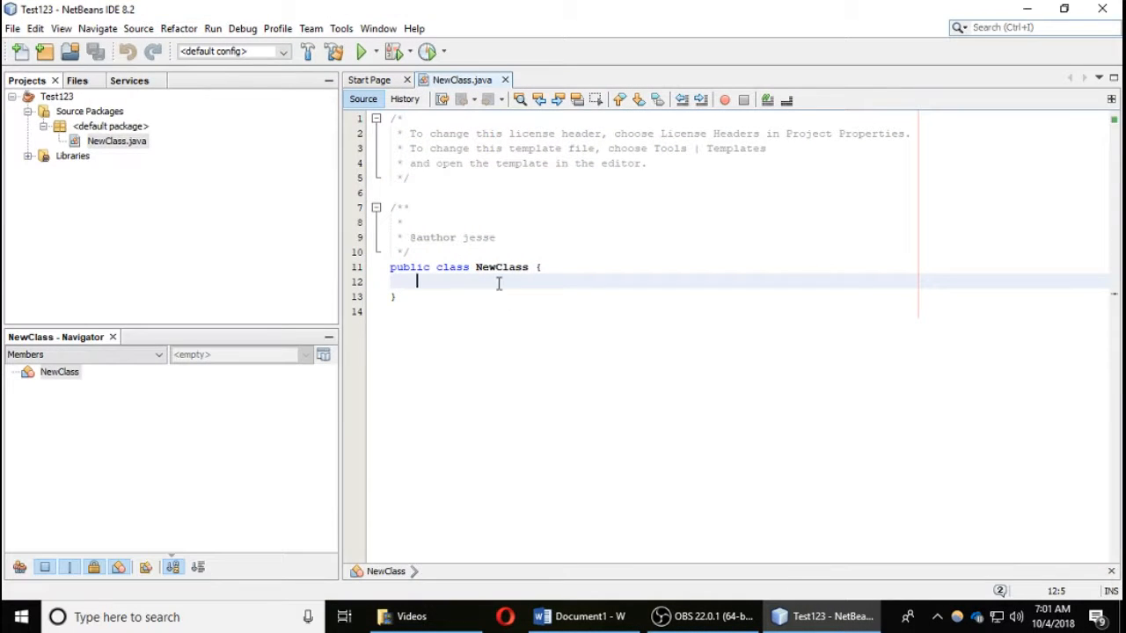
left_click(110, 143)
left_click(445, 291)
left_click(447, 276)
left_click(417, 314)
left_click_drag(417, 314, 387, 114)
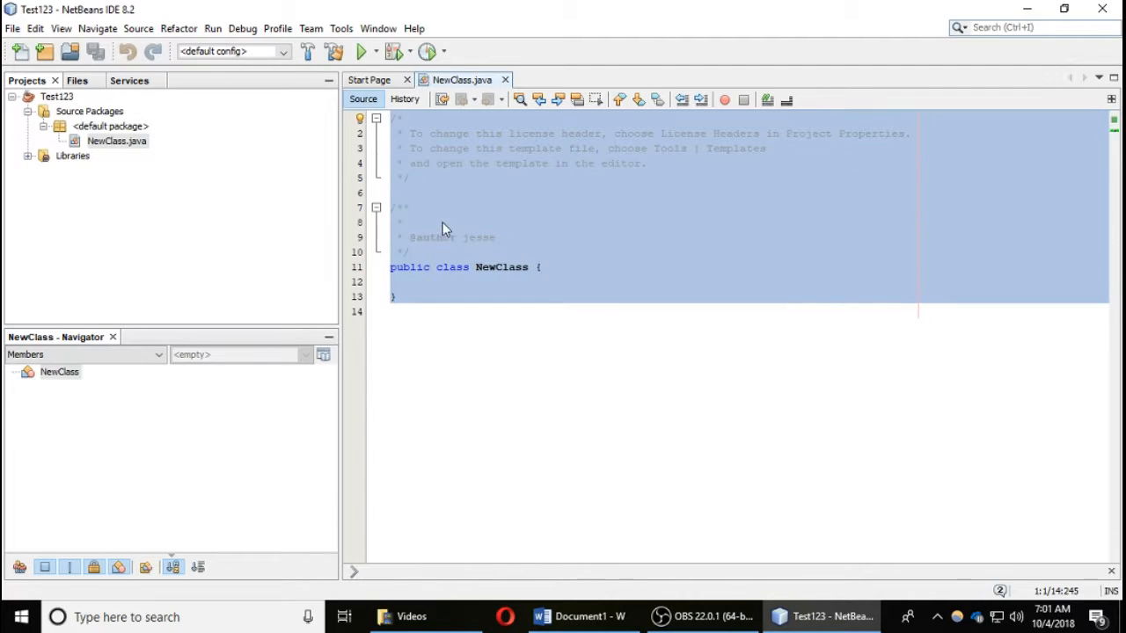
left_click(421, 148)
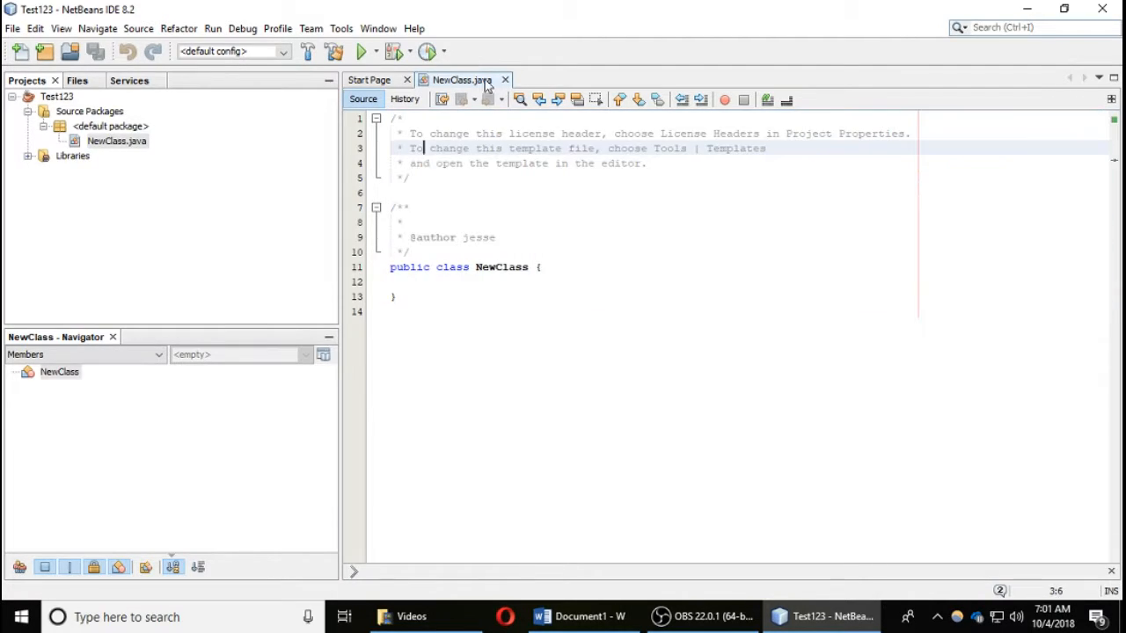
left_click(505, 192)
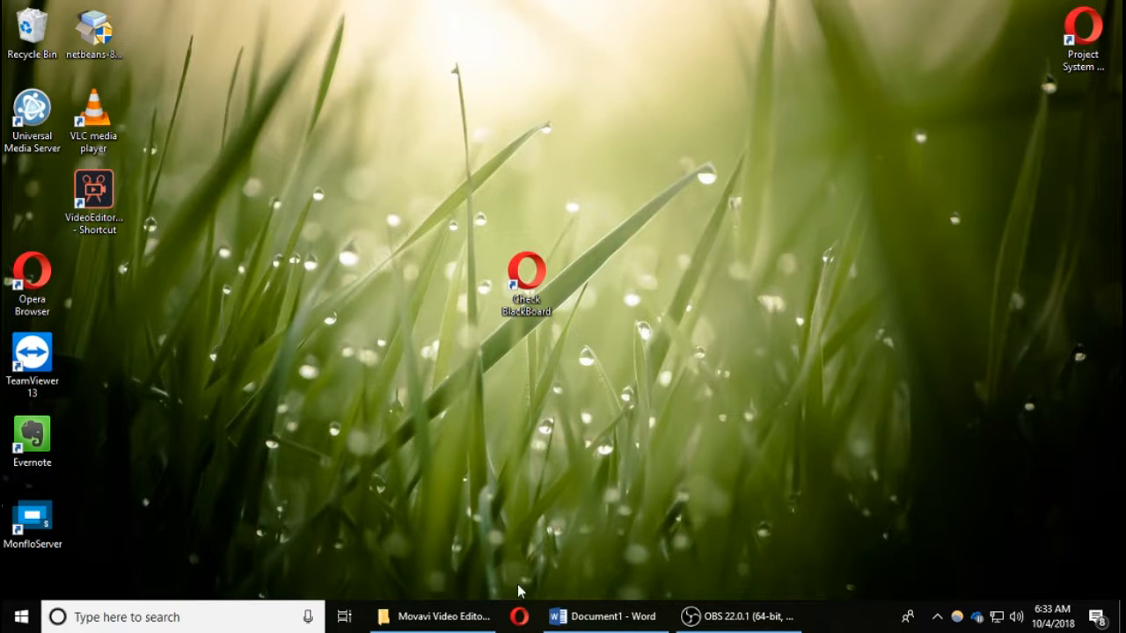
Switch to the Opera browser and go to google.com.
left_click(519, 617)
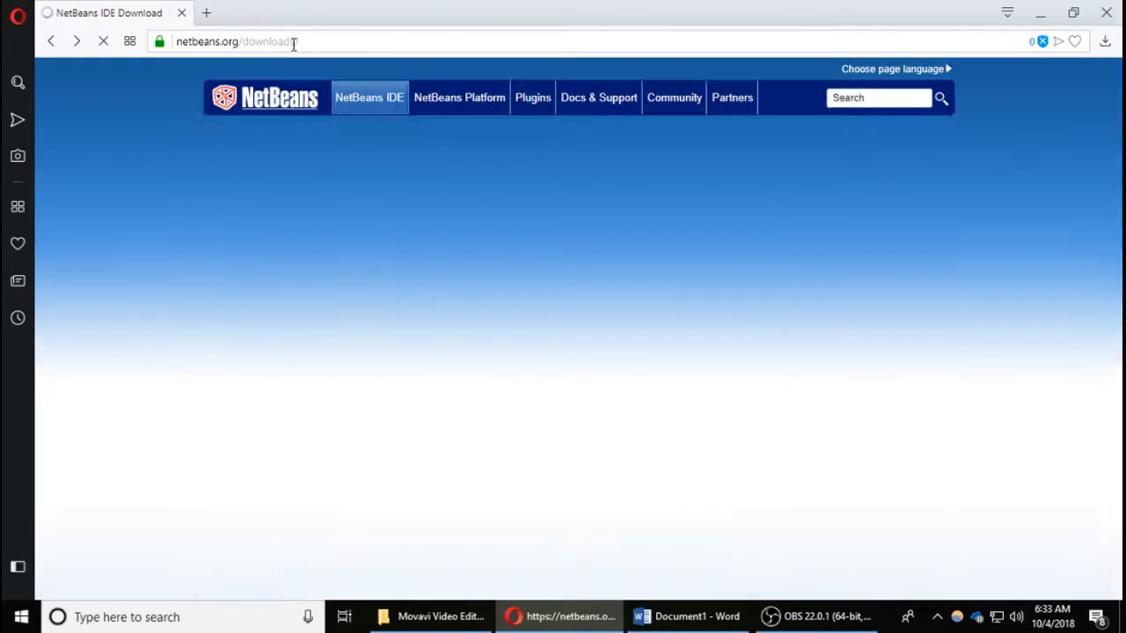
left_click(294, 44)
type("google.com")
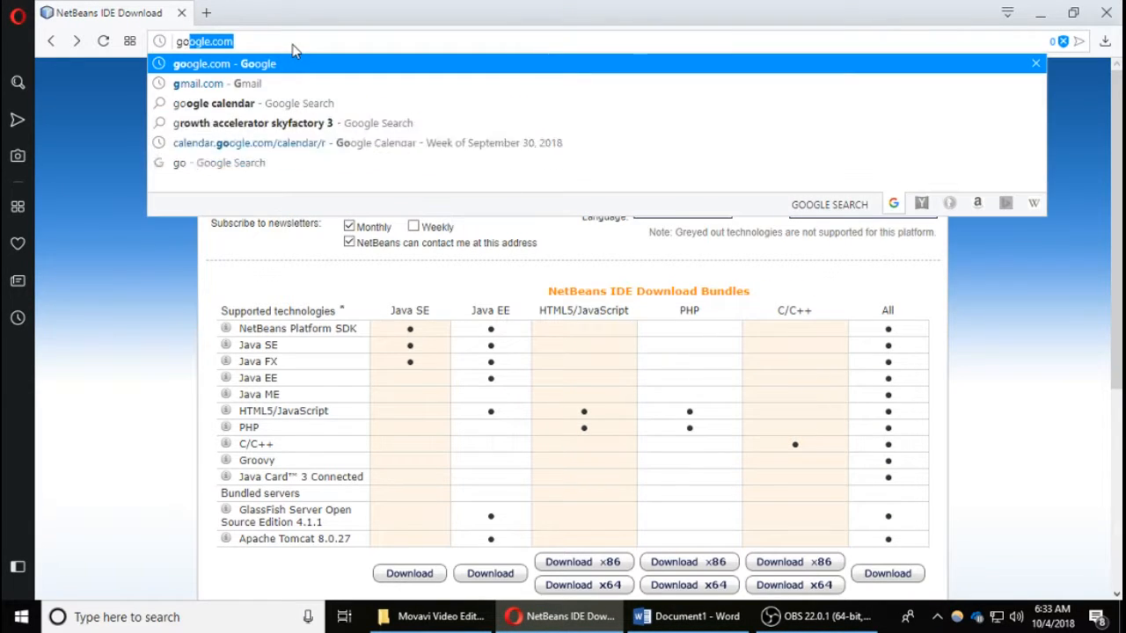
key("Return")
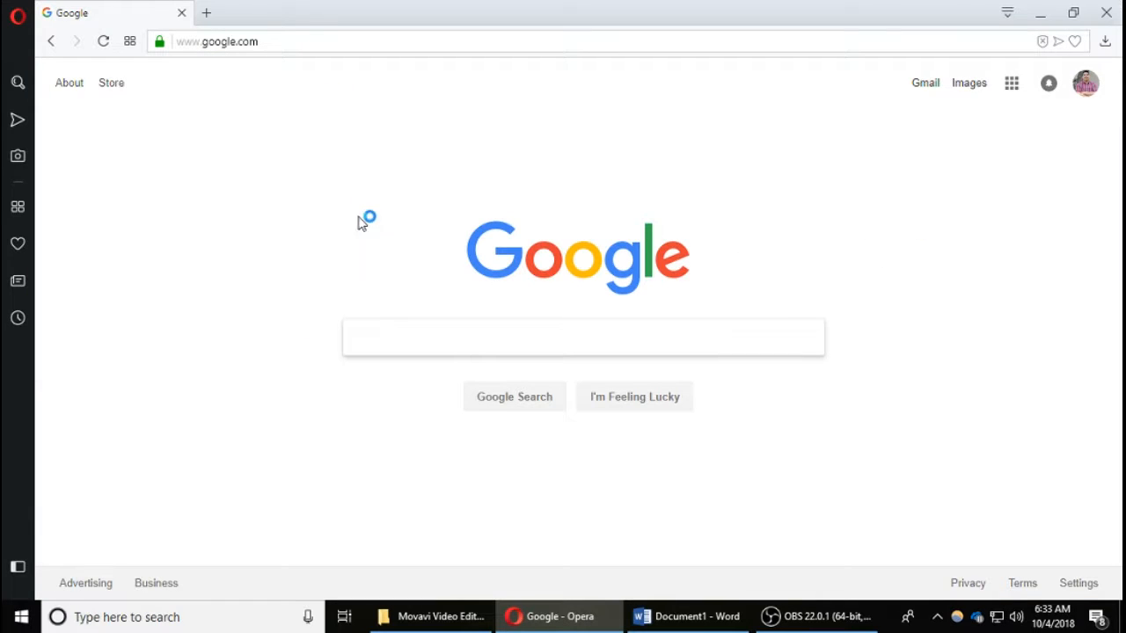
Search Google for "netbeans" and open the NetBeans IDE 8.2 download page.
left_click(395, 340)
type("netbeans")
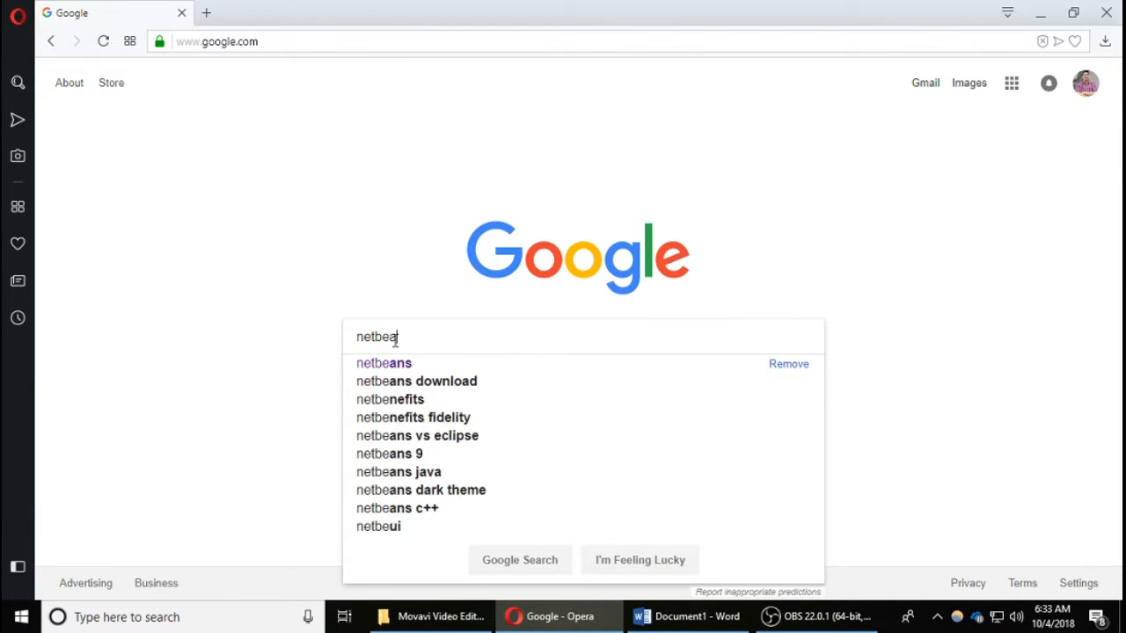
key("Return")
left_click(251, 322)
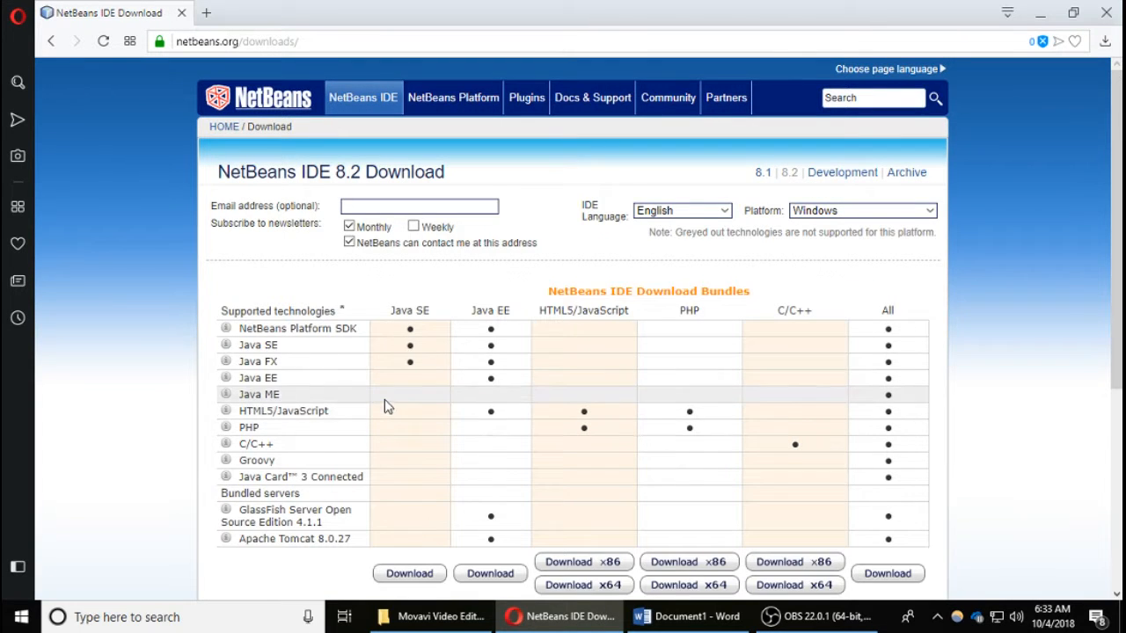
Download the Java SE bundle of NetBeans IDE 8.2 and save the installer to the Desktop.
scroll(386, 406, "down", 1)
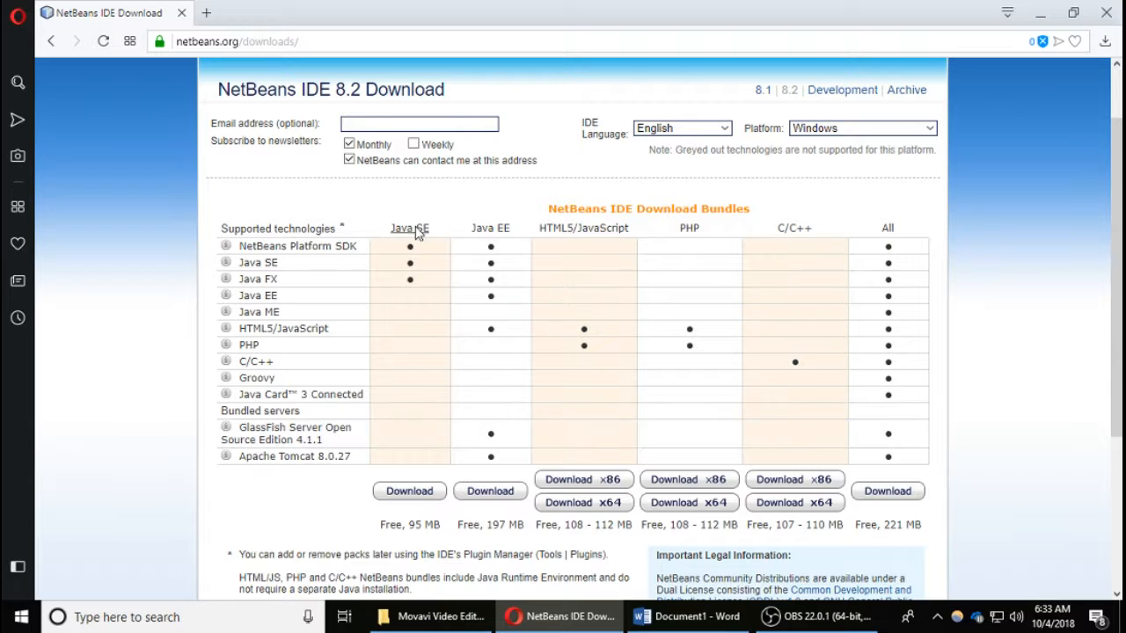
left_click(414, 493)
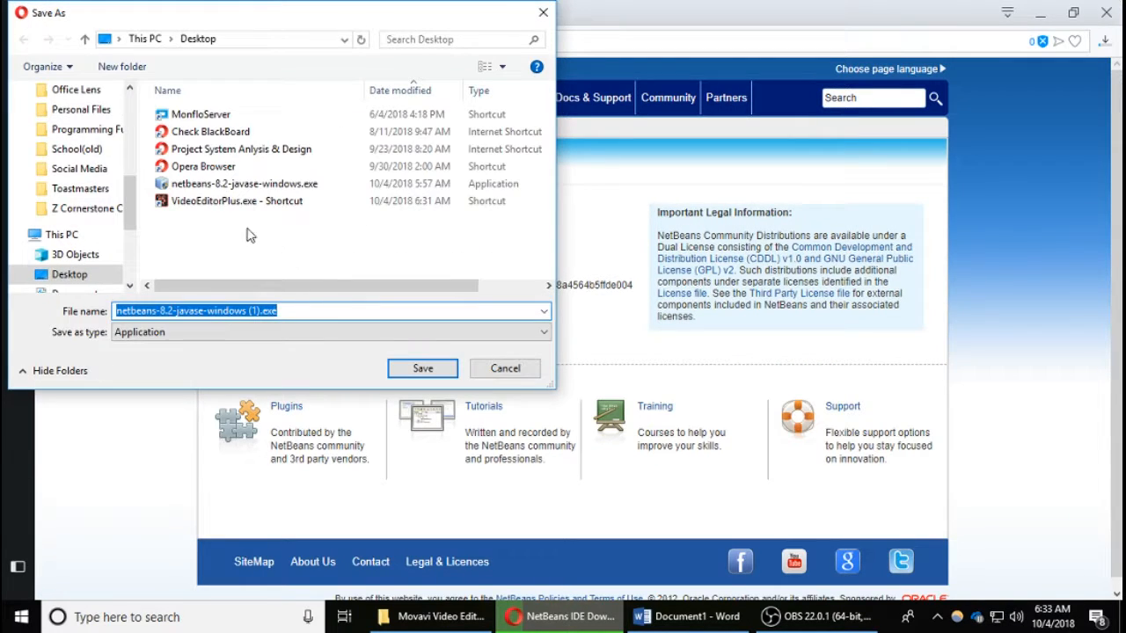
scroll(93, 184, "up", 5)
scroll(97, 181, "up", 2)
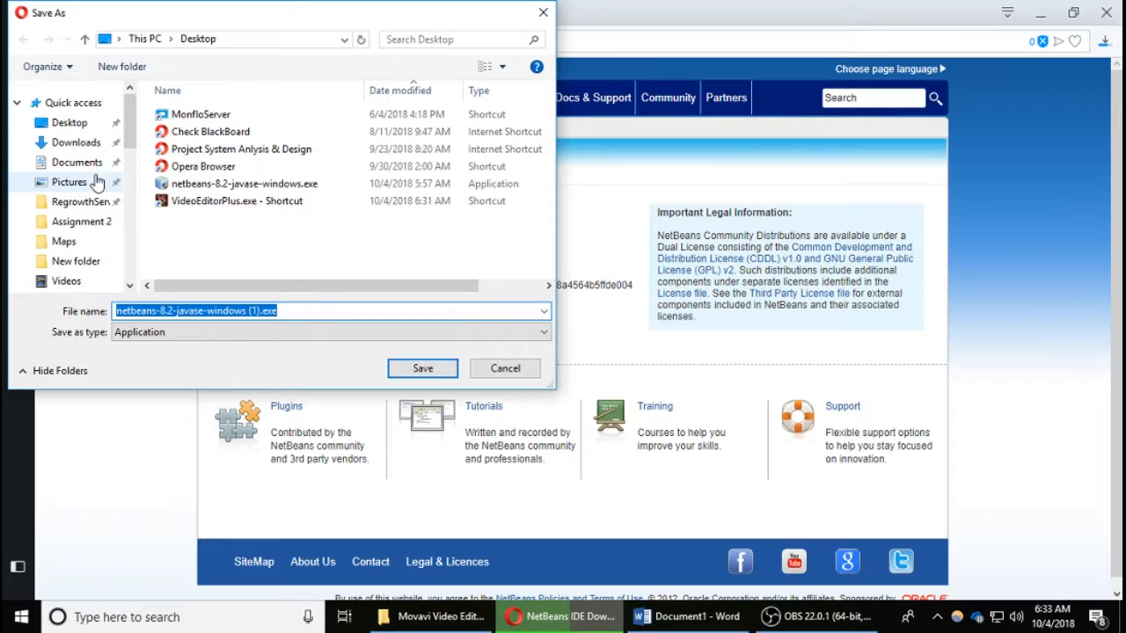
left_click(70, 122)
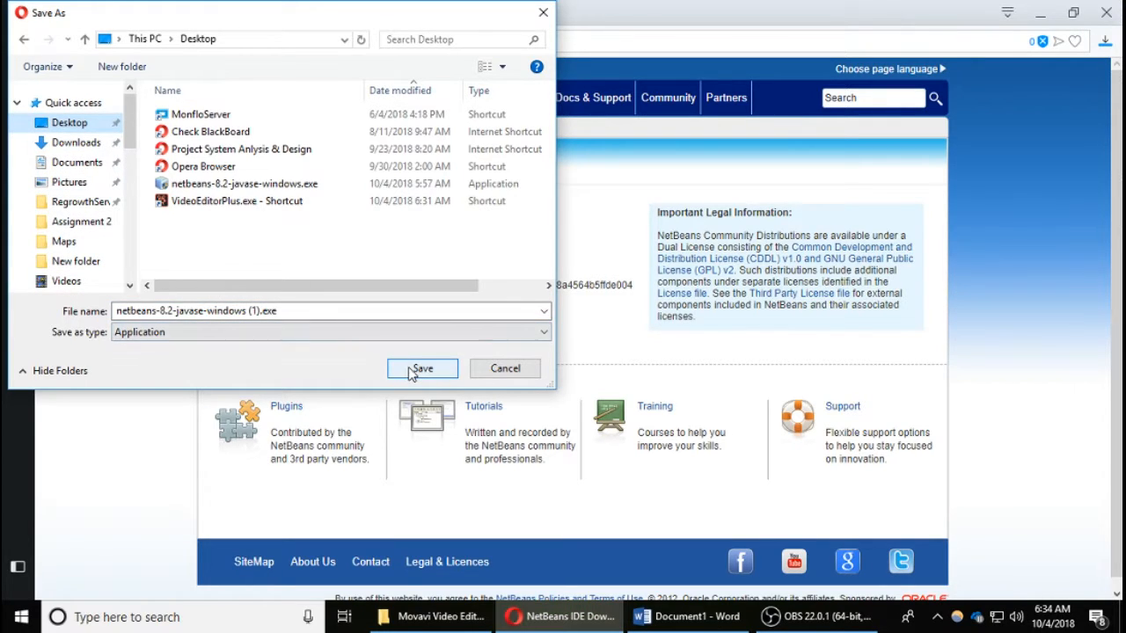
left_click(415, 370)
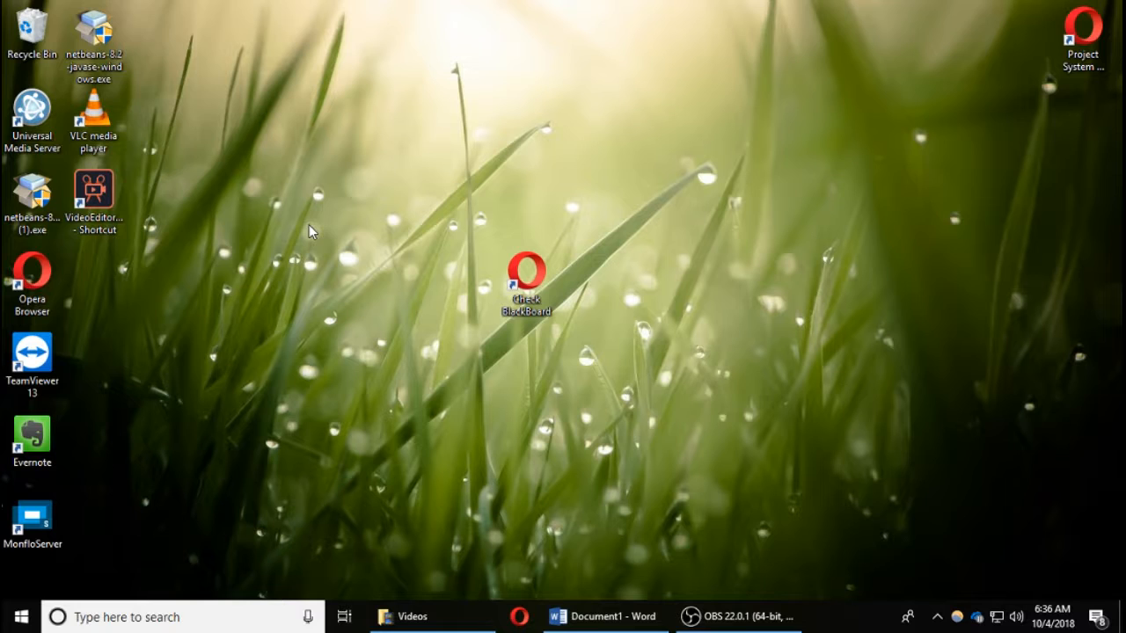
Reopen the Opera browser and load google.com in place of the Oracle page.
left_click(519, 616)
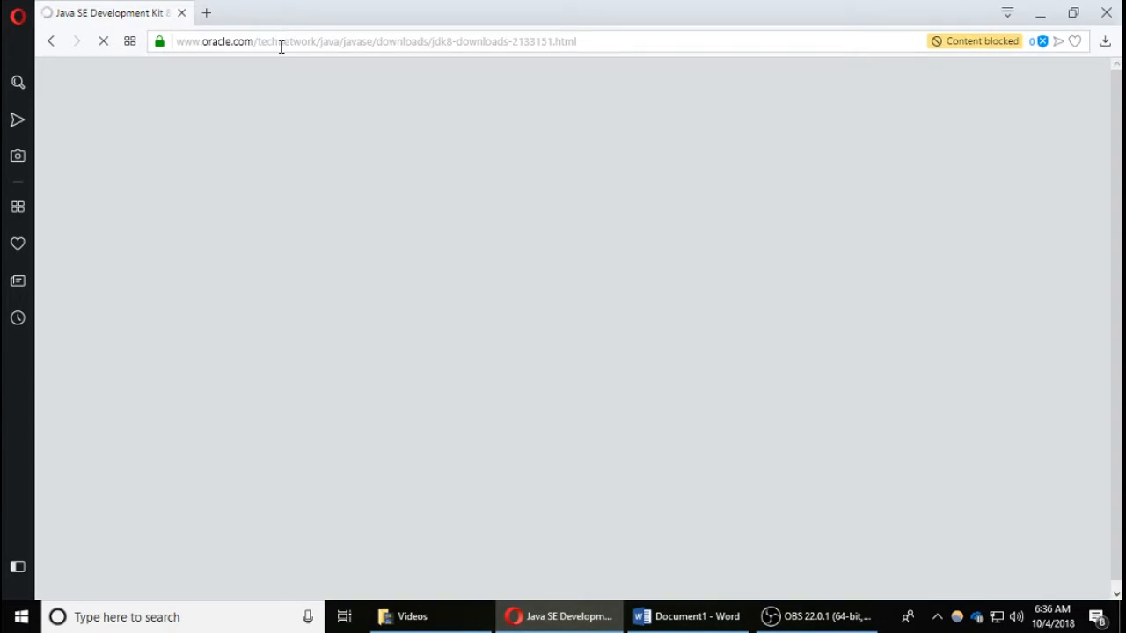
left_click(282, 45)
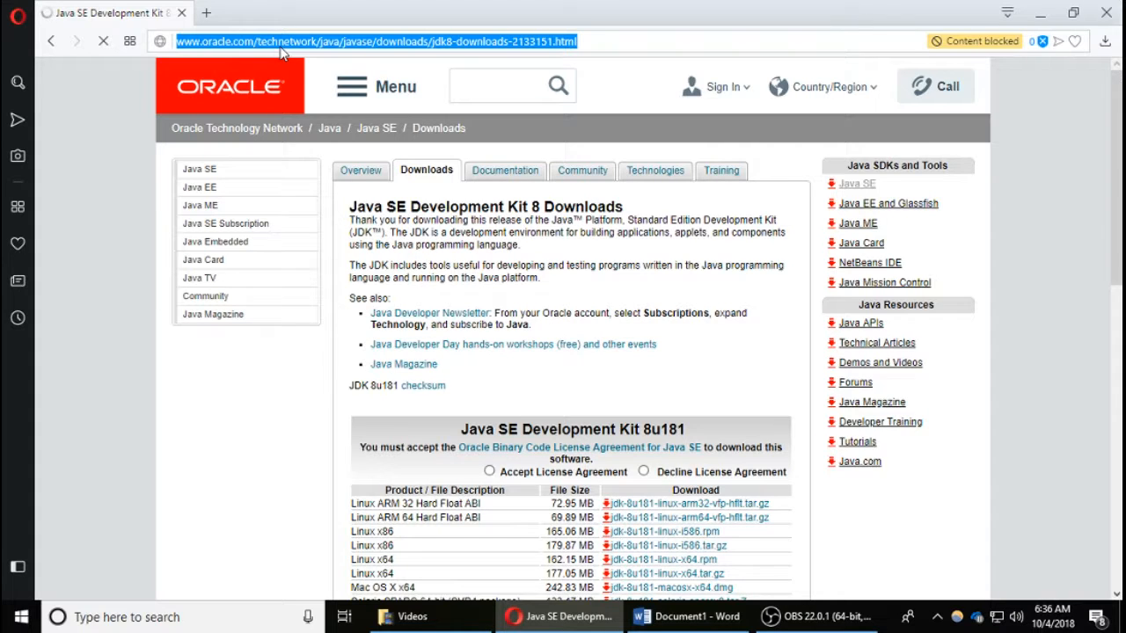
type("google.com")
key("Return")
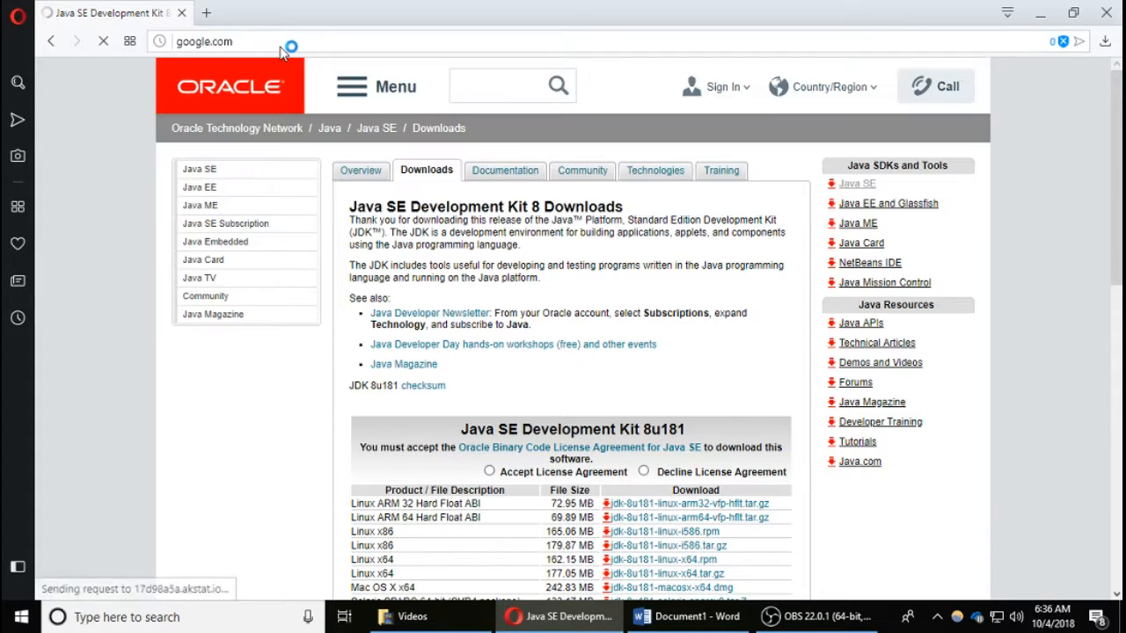
Search Google for "Java 8" and open Oracle's Java SE Development Kit 8 Downloads page.
left_click(390, 343)
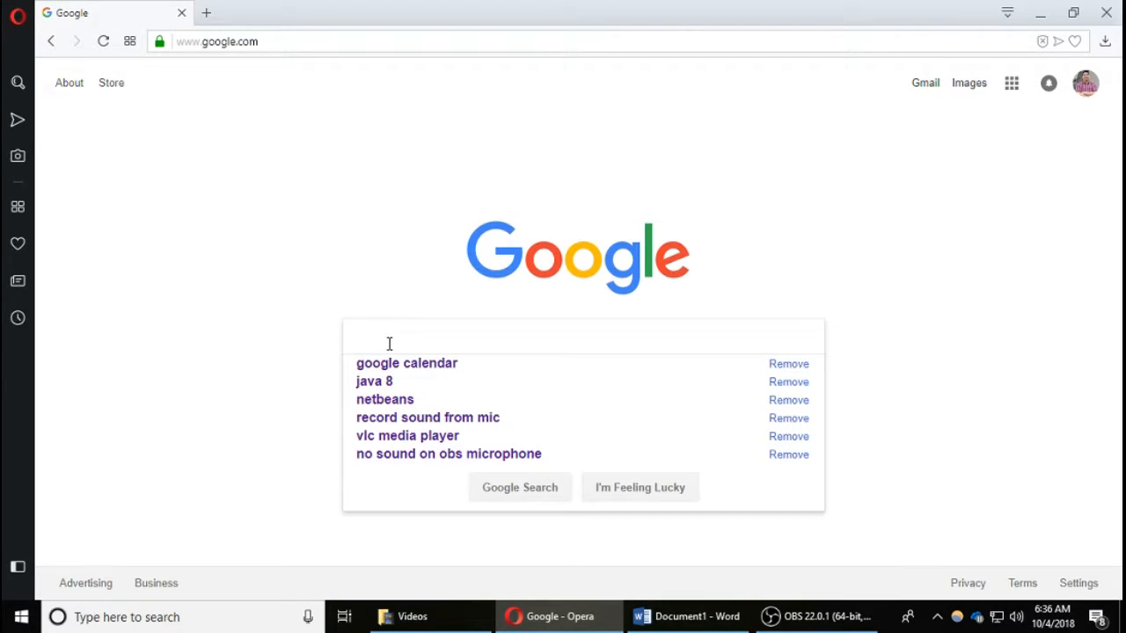
type("Java 8")
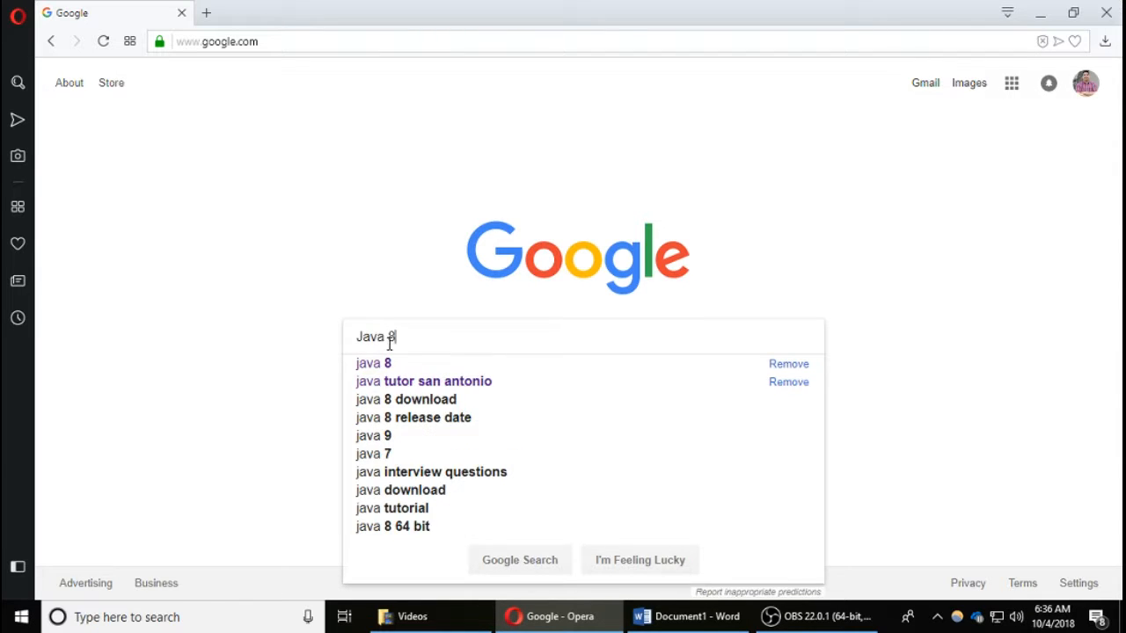
key("Return")
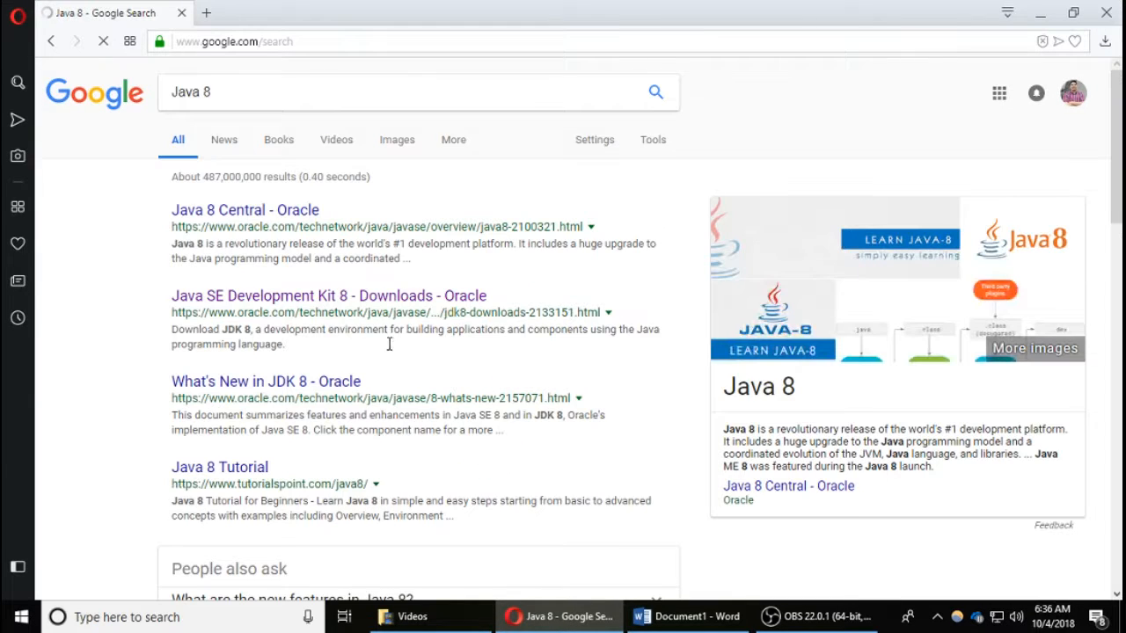
left_click(383, 297)
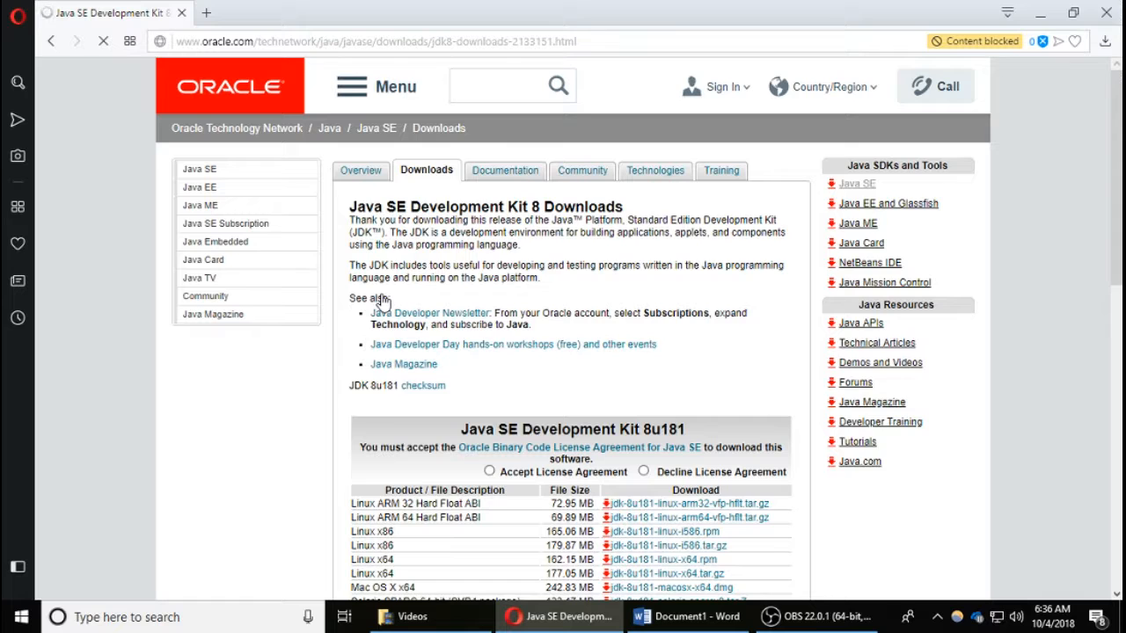
Accept the license agreement for Java SE Development Kit 8u181 and save the Windows x64 installer, jdk-8u181-windows-x64.exe, to the Desktop.
scroll(432, 301, "down", 3)
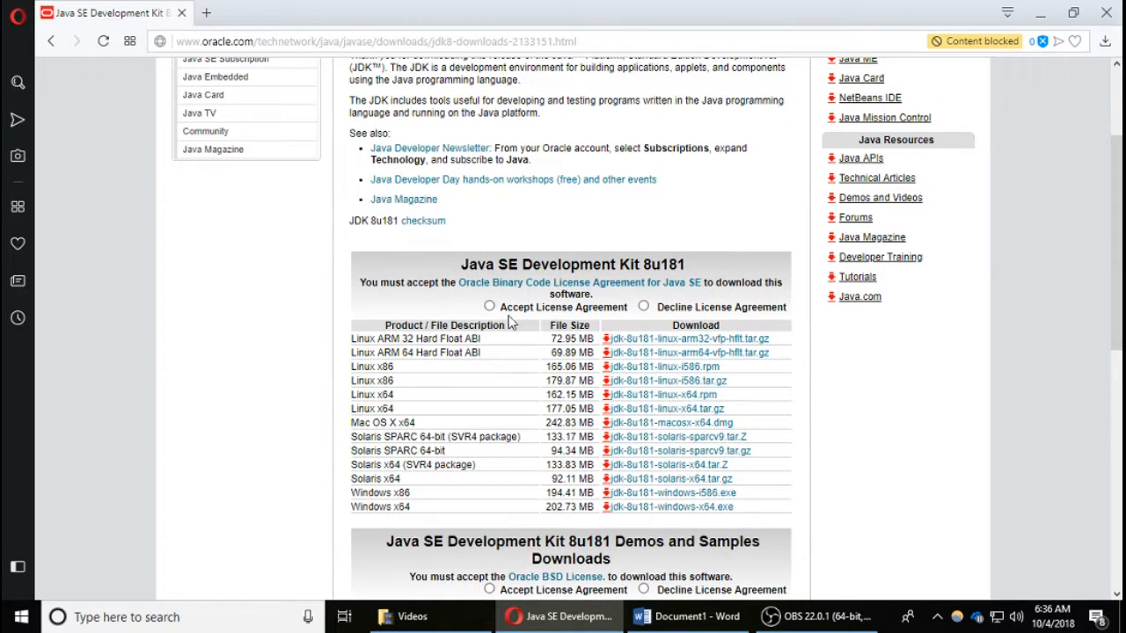
left_click(490, 307)
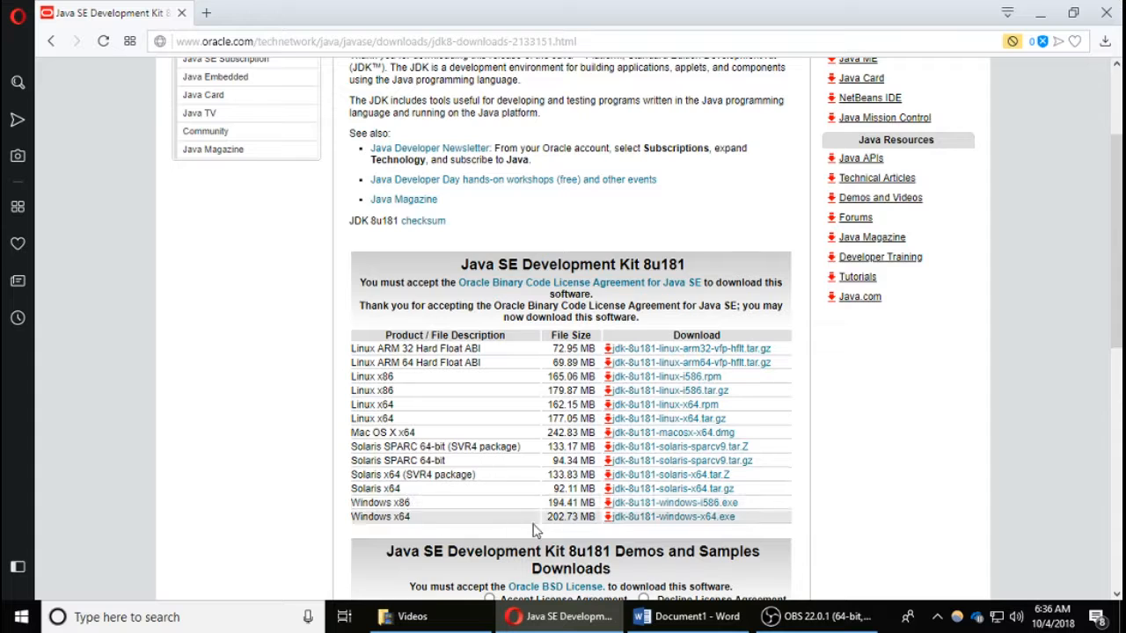
left_click(655, 519)
scroll(75, 193, "up", 8)
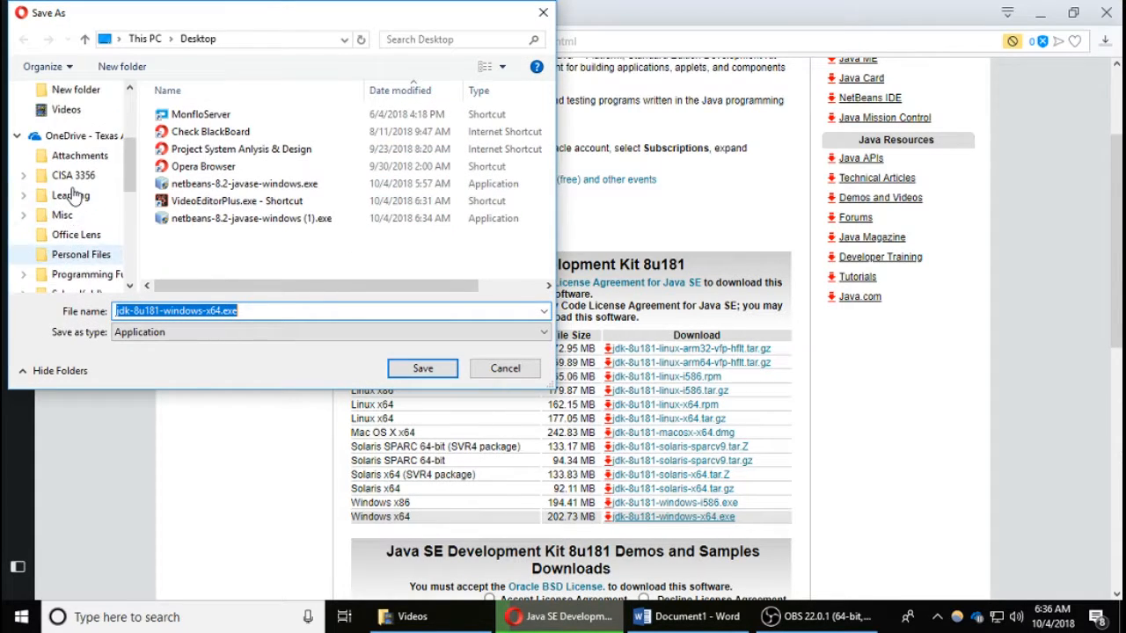
left_click(63, 123)
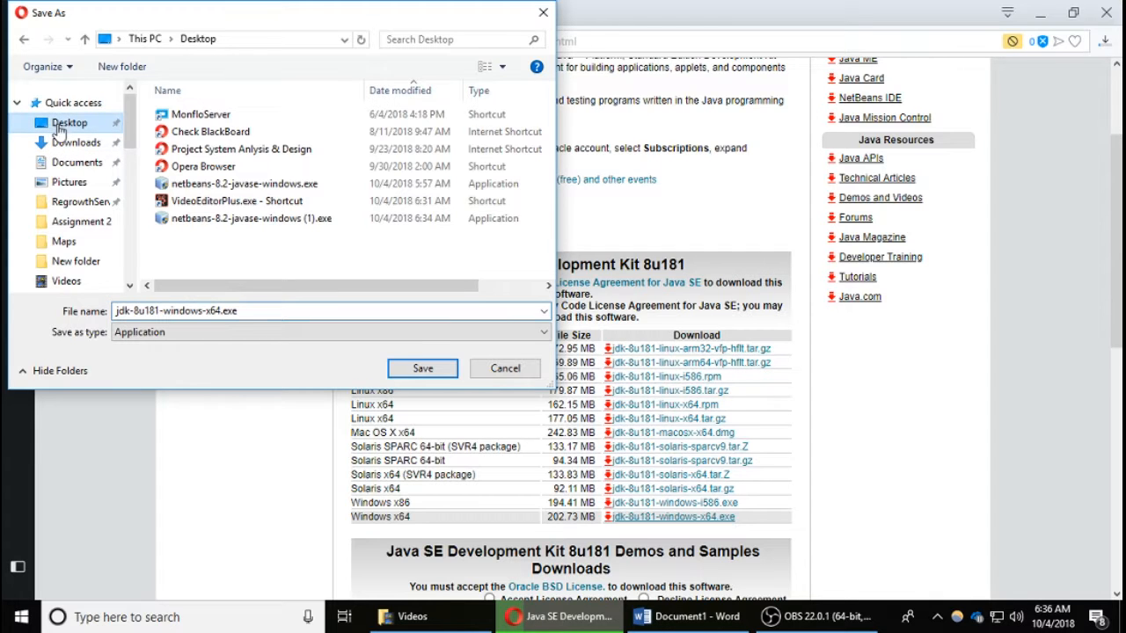
left_click(413, 370)
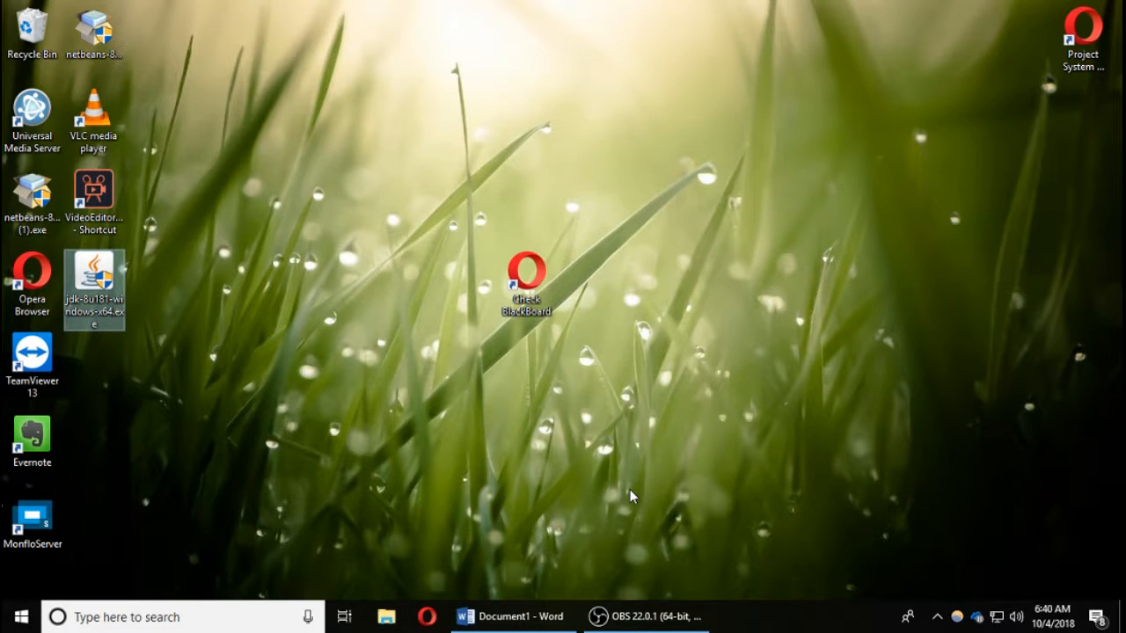
Run jdk-8u181-windows-x64.exe from the desktop and start the JDK installation with the default setup options.
left_click(583, 470)
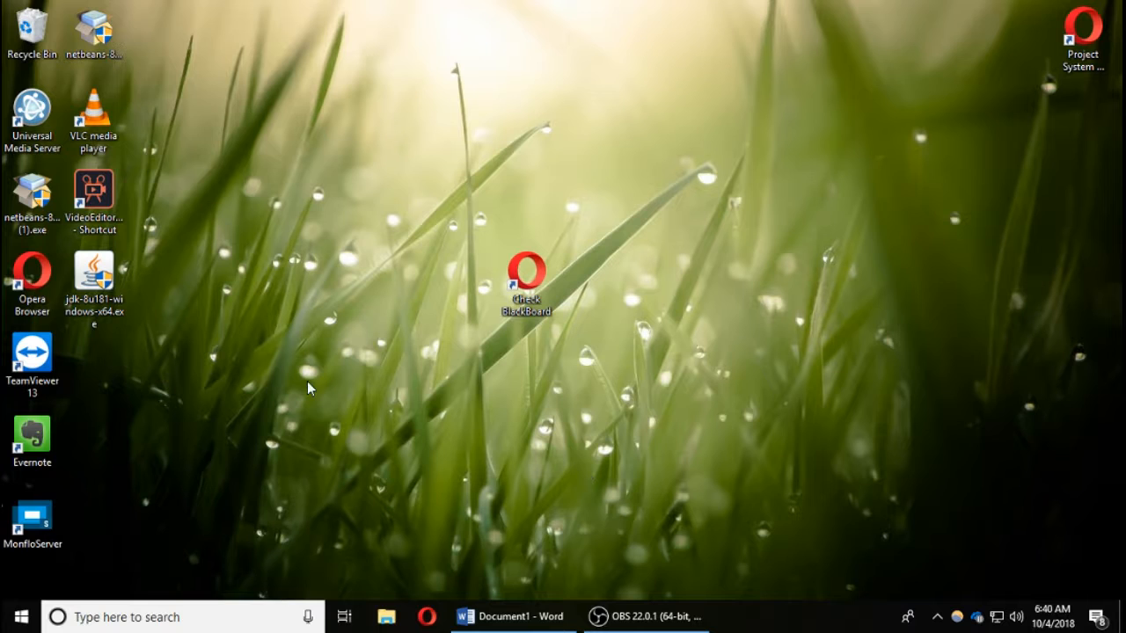
left_click(86, 283)
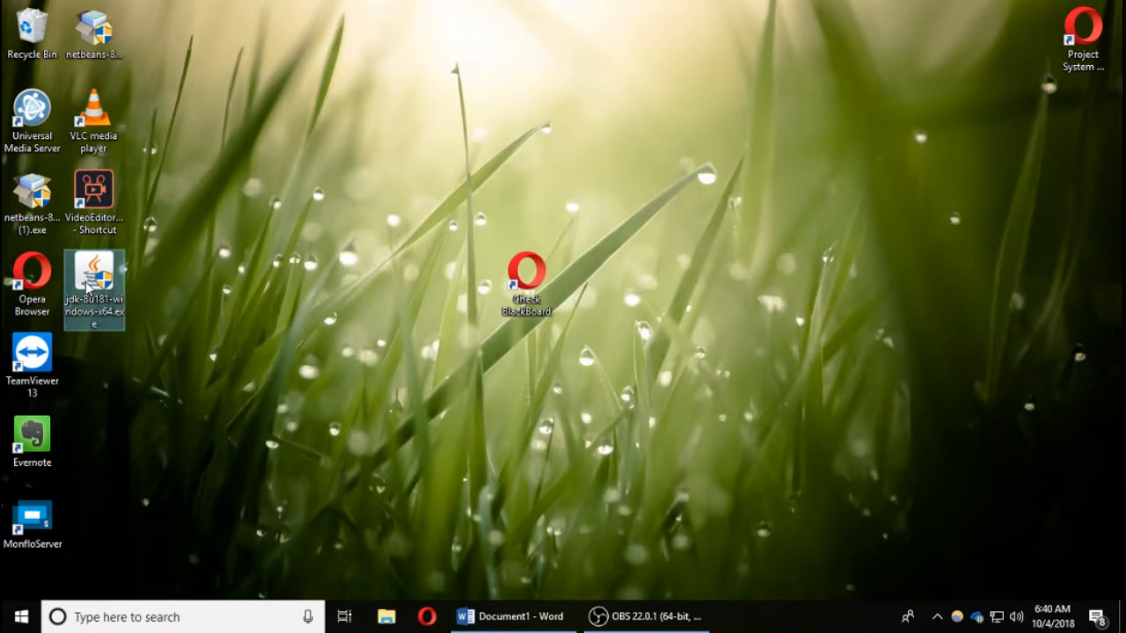
double_click(87, 284)
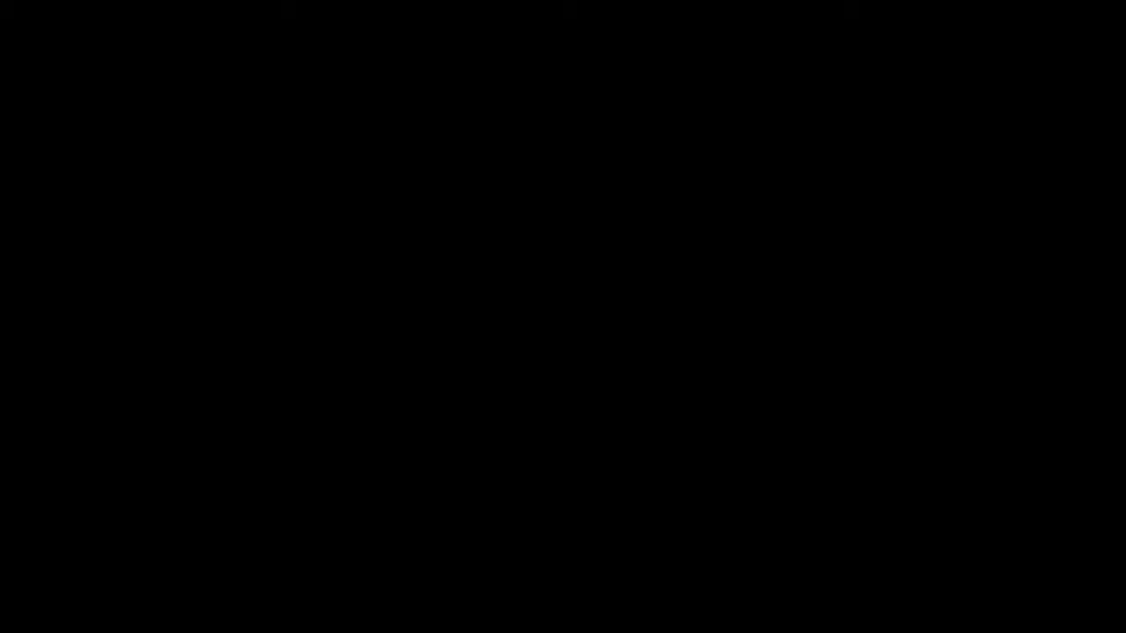
left_click(464, 426)
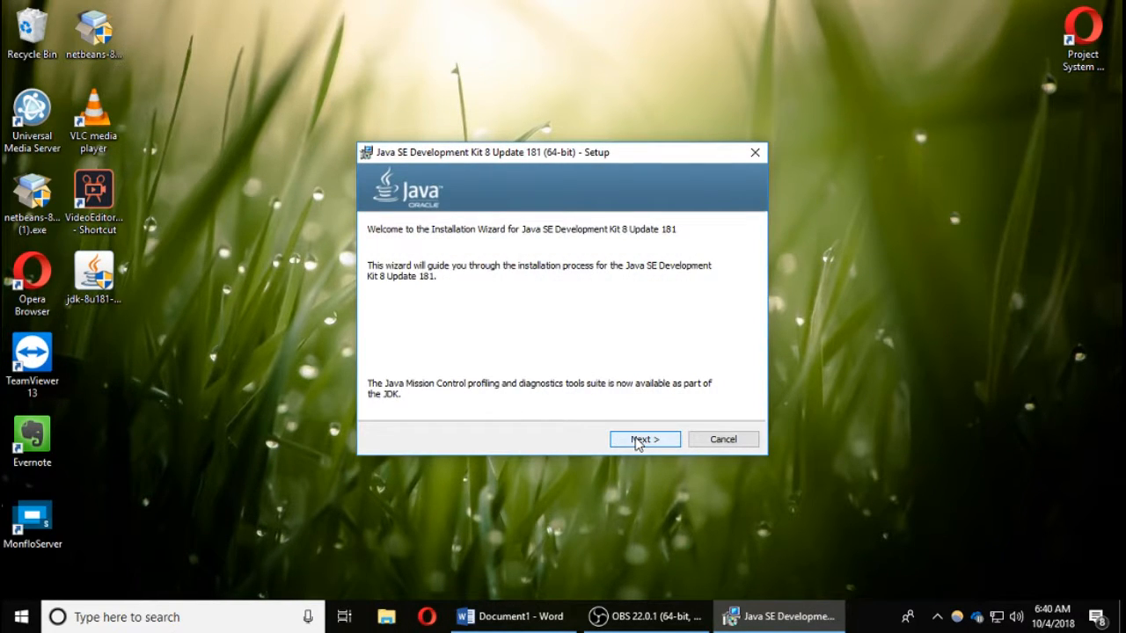
left_click(639, 442)
left_click(638, 441)
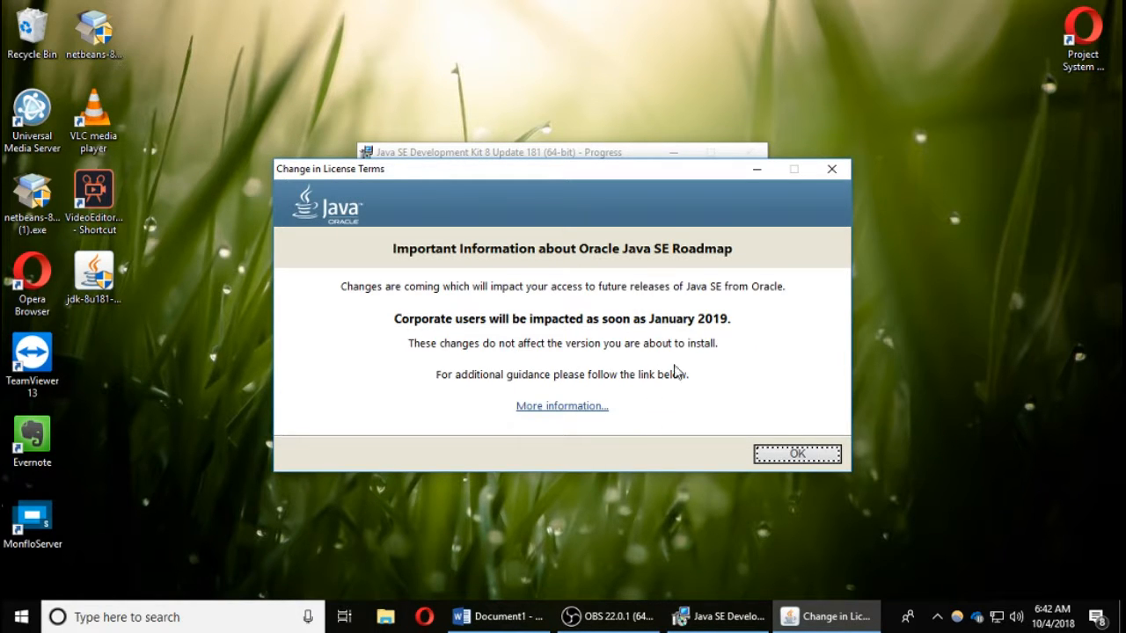
Acknowledge the license terms notice, install Java to C:\Program Files\Java\jre1.8.0_181, and close the completed JDK setup.
left_click(787, 455)
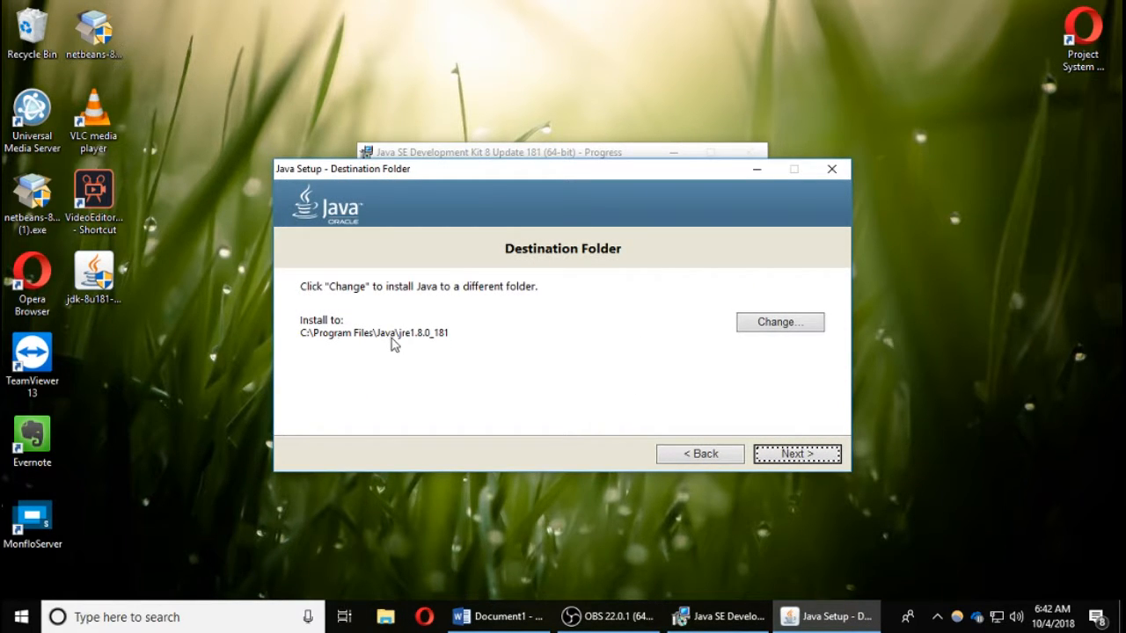
left_click(788, 456)
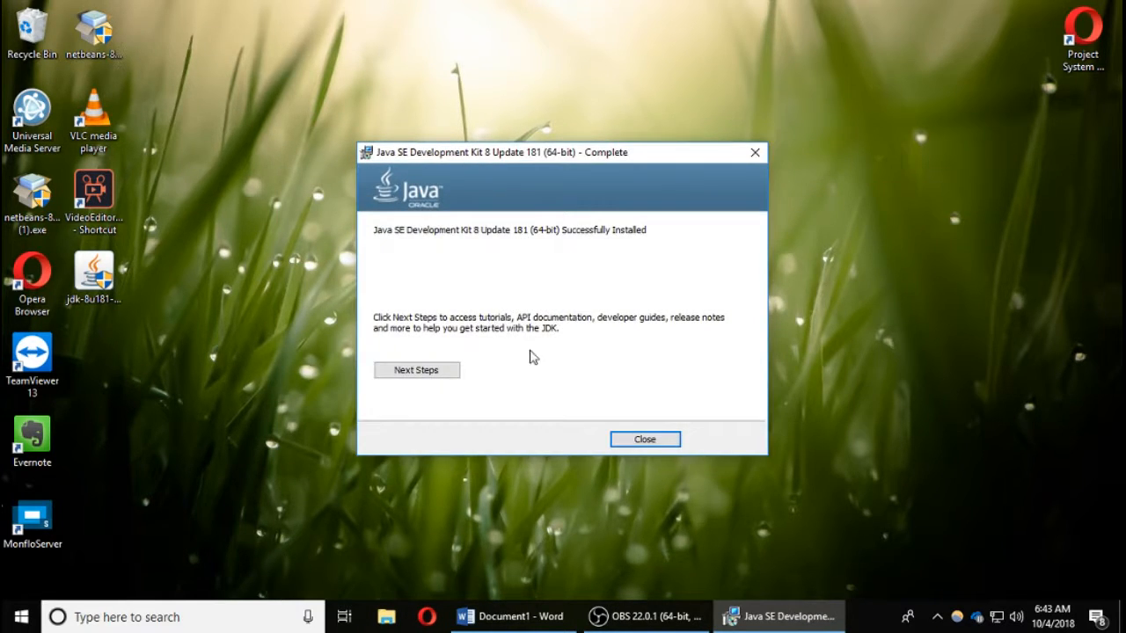
left_click(638, 443)
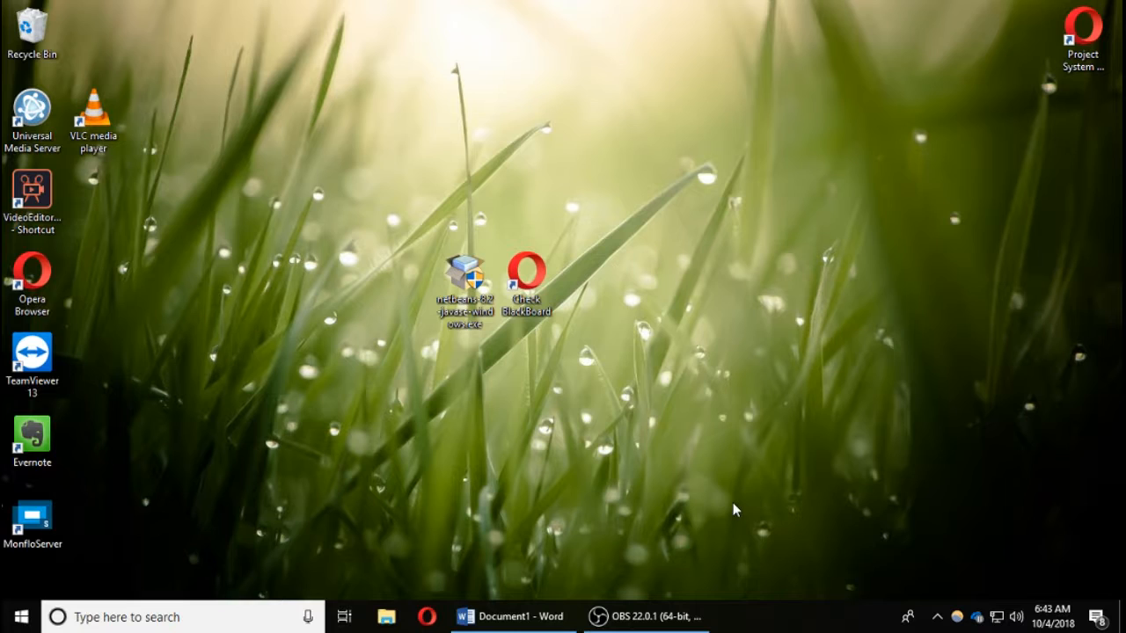
Run the NetBeans IDE 8.2 installer from the desktop and accept the terms in the license agreement.
left_click(467, 297)
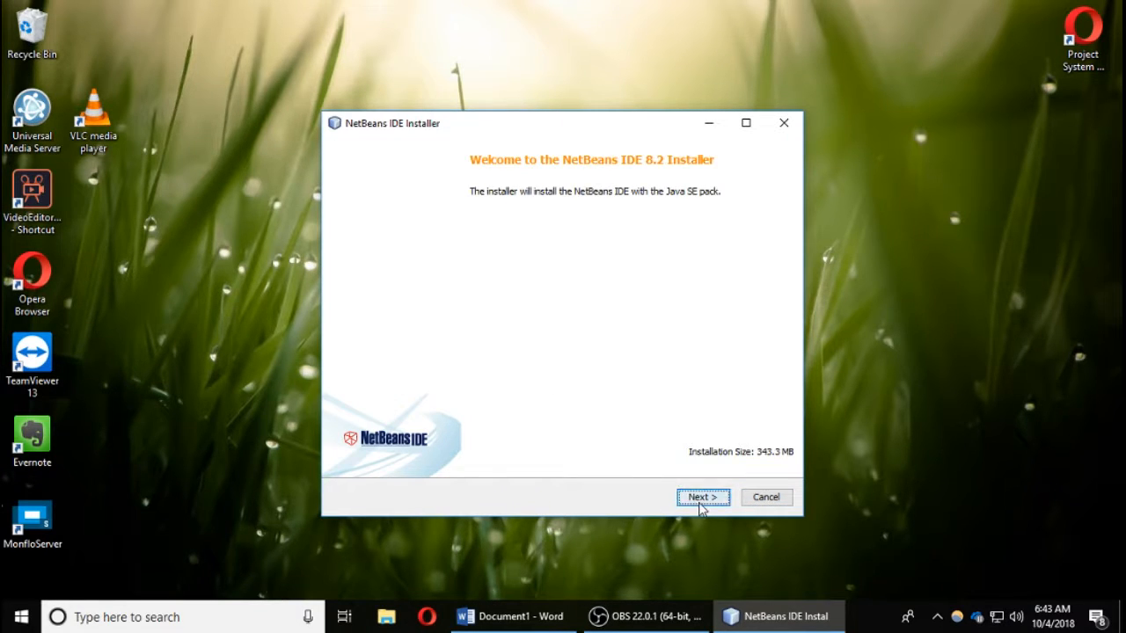
left_click(701, 501)
left_click(508, 461)
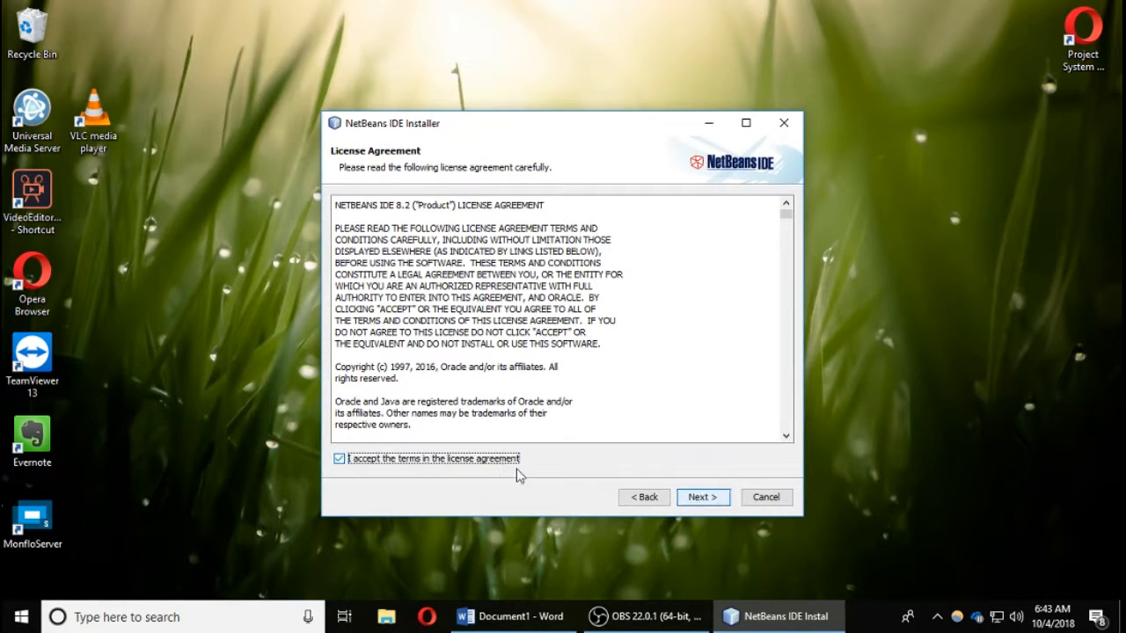
left_click(695, 499)
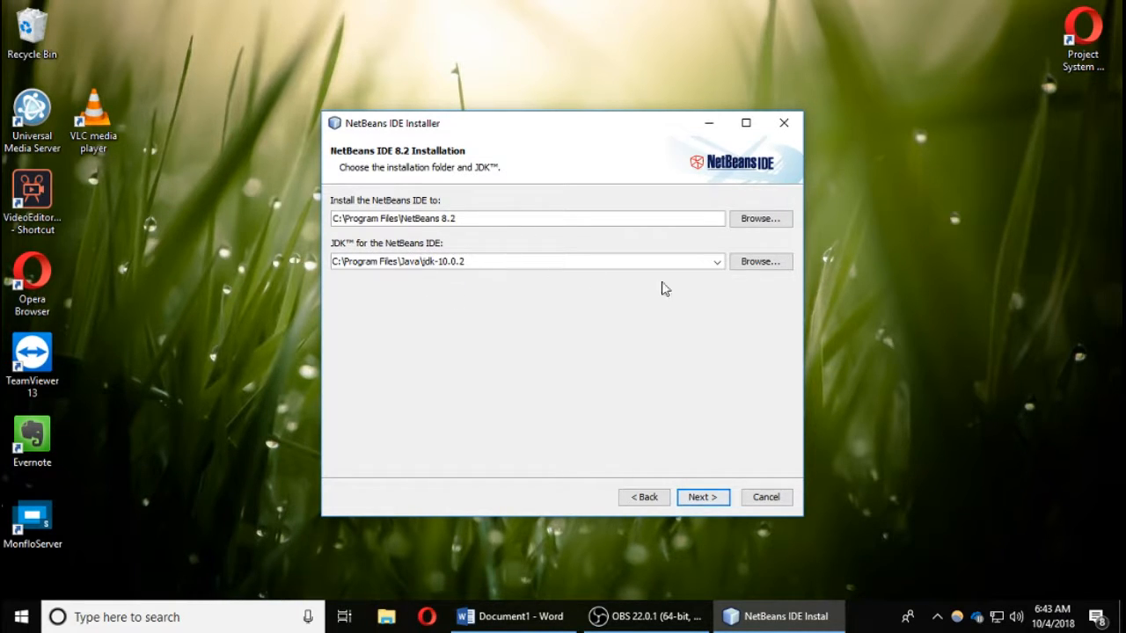
Set the JDK for the NetBeans IDE to C:\Program Files\Java\jdk1.8.0_181 and continue to the installation summary.
left_click(765, 266)
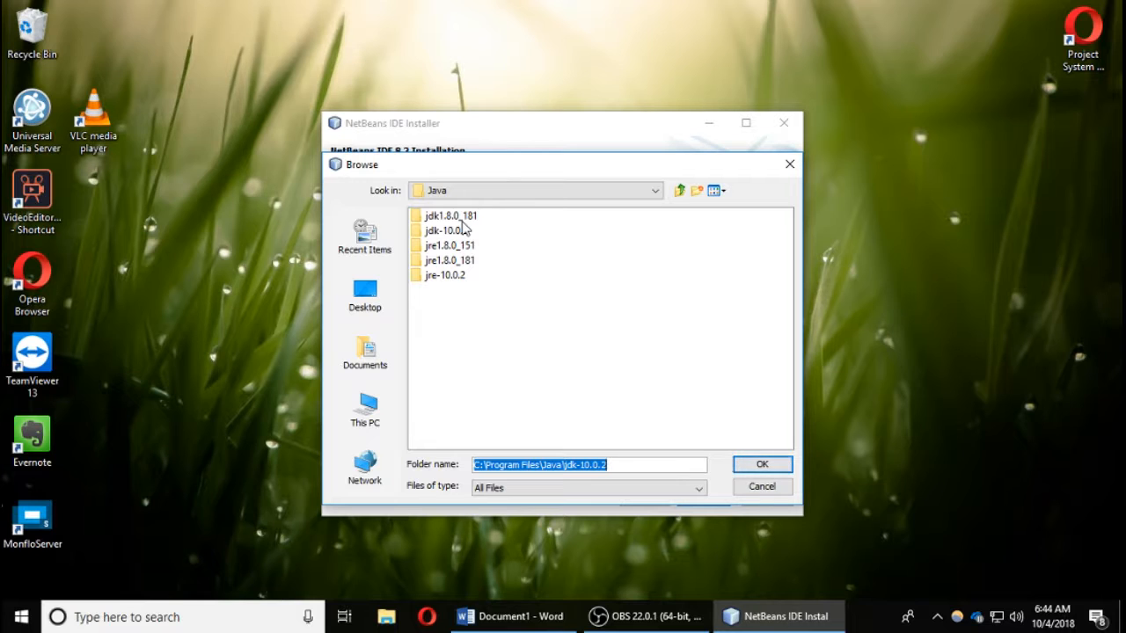
double_click(453, 216)
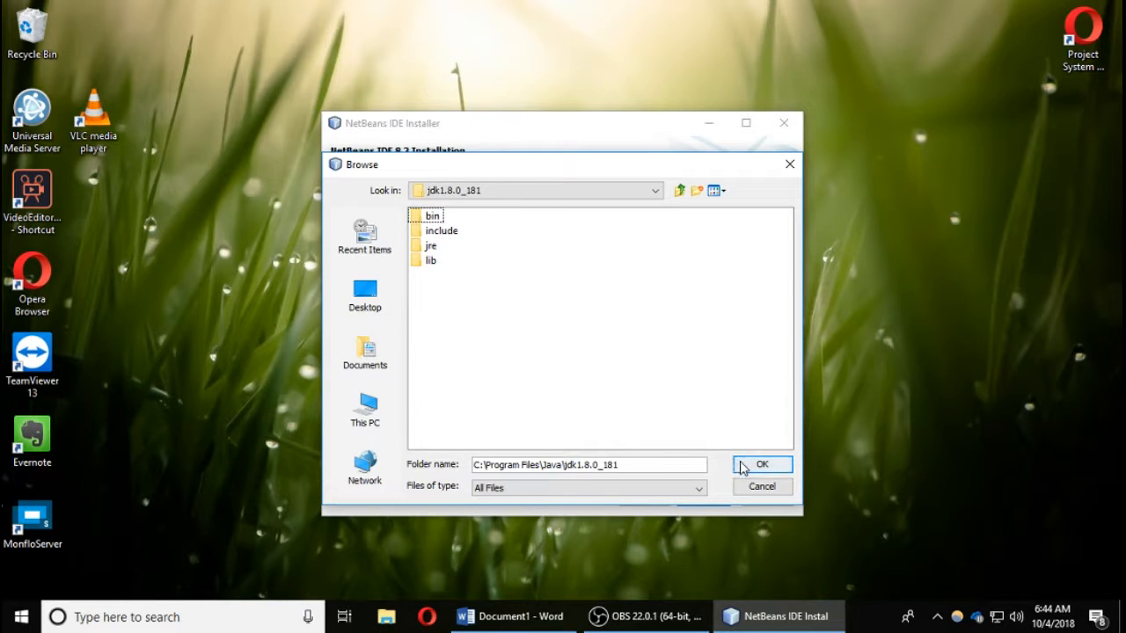
left_click(748, 464)
left_click_drag(428, 263, 493, 261)
left_click(493, 261)
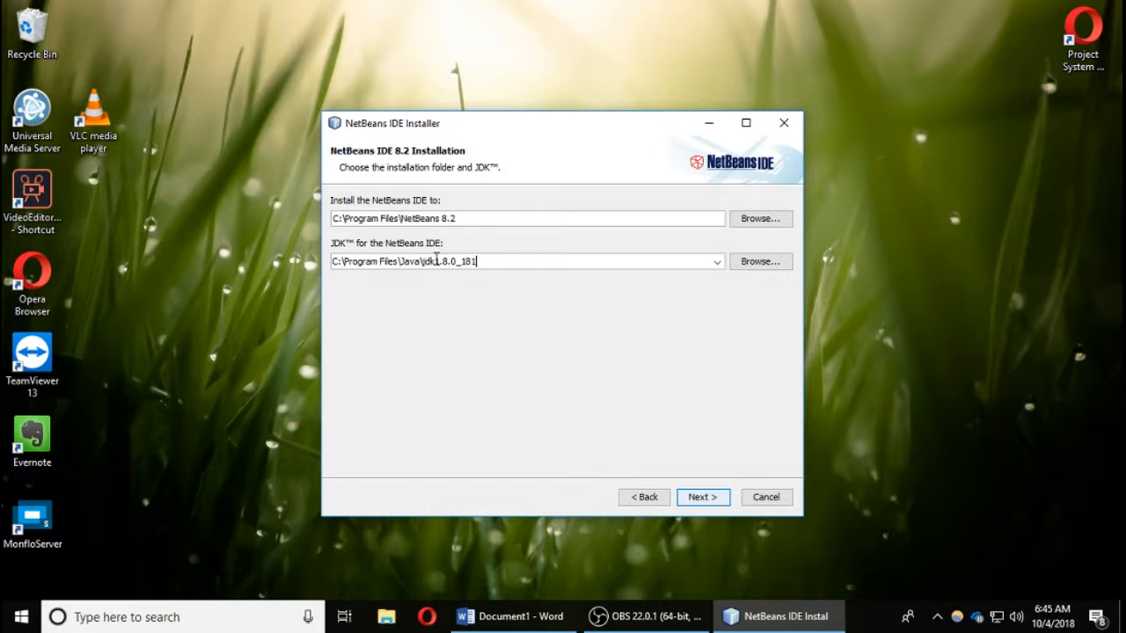
left_click(701, 498)
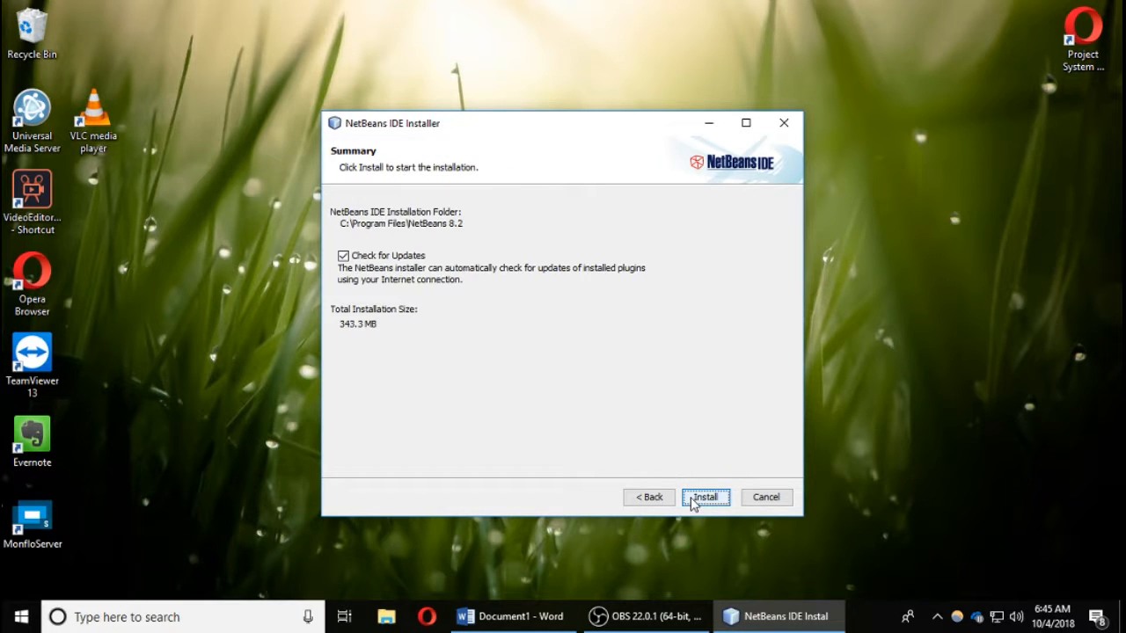
Install NetBeans without checking for updates, opt out of contributing anonymous usage data, and finish the setup.
left_click(398, 259)
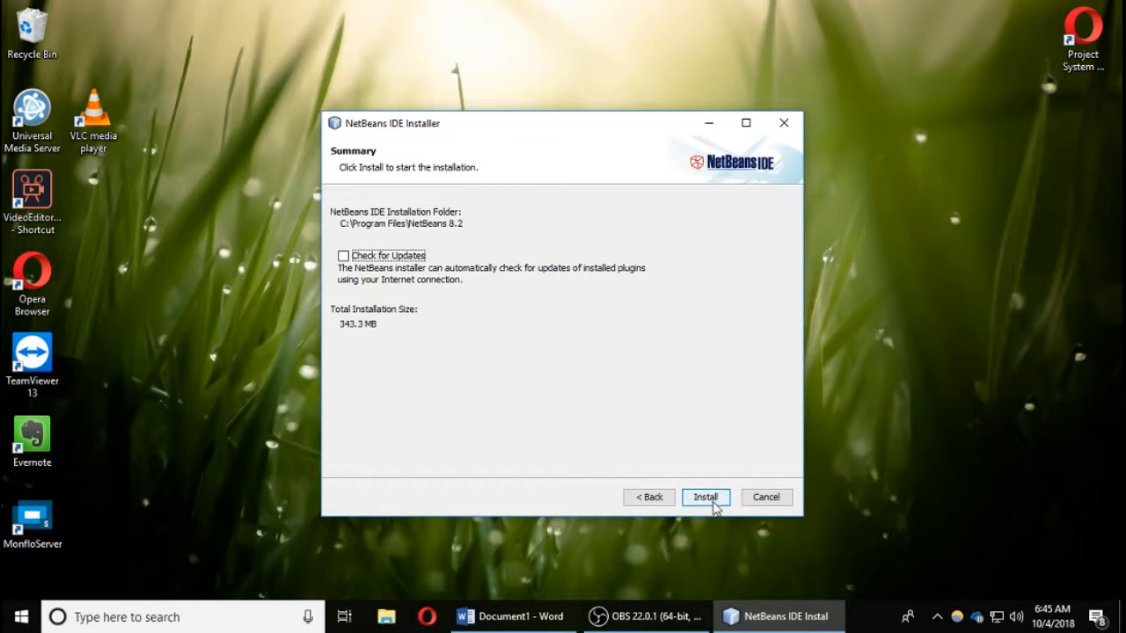
left_click(705, 498)
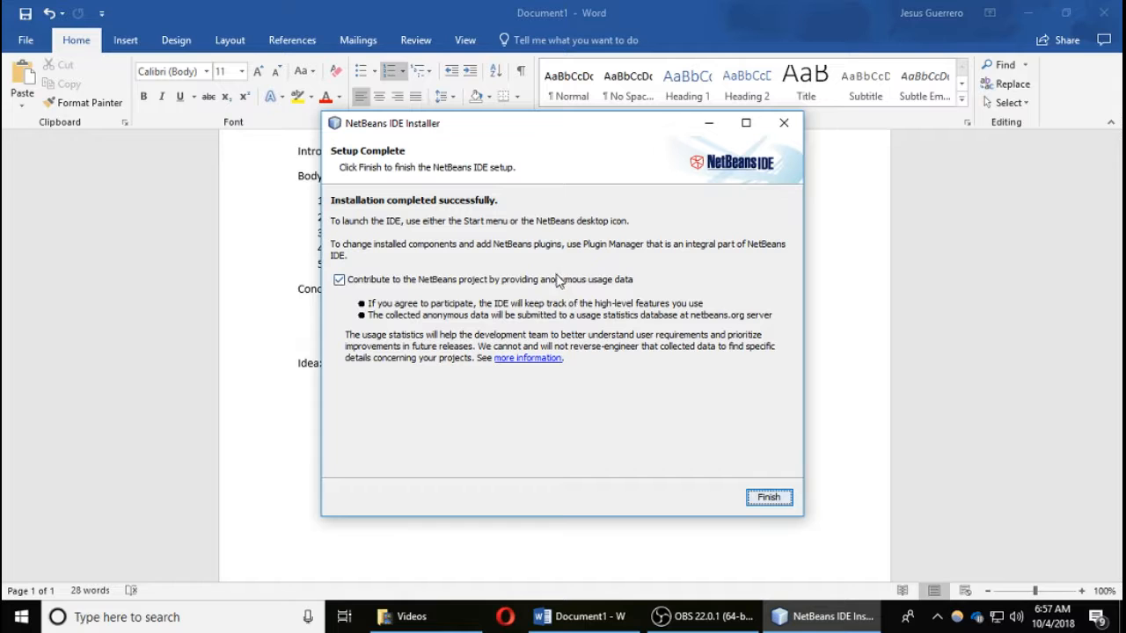
left_click(451, 283)
left_click(771, 500)
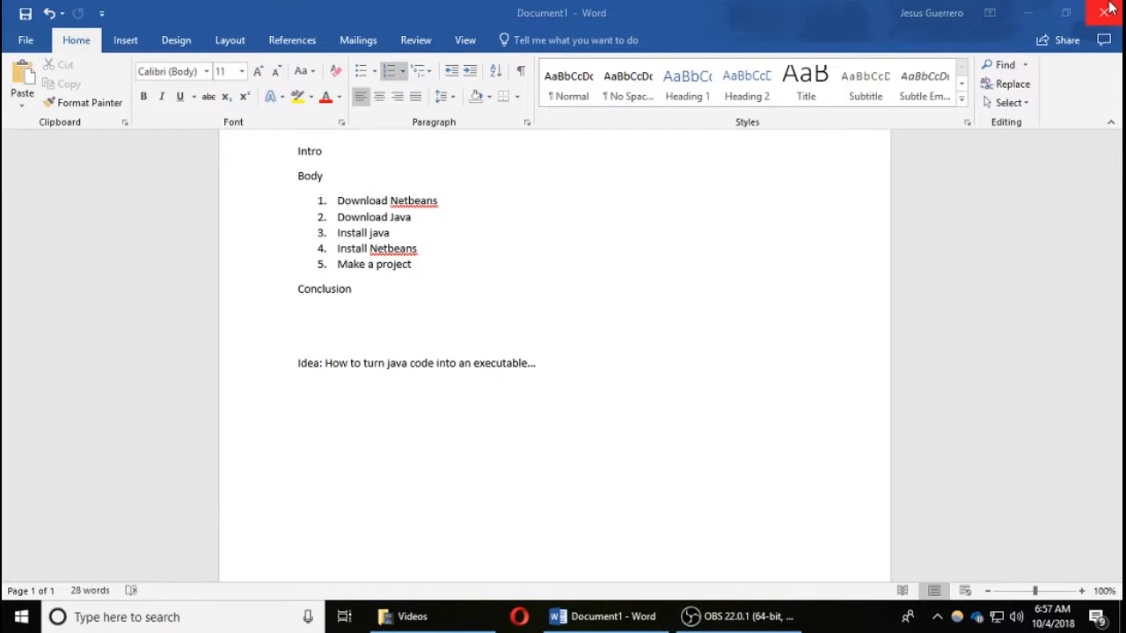
Minimize the Word and Videos windows, then launch NetBeans IDE 8.2 from the desktop and maximize it.
left_click(1027, 13)
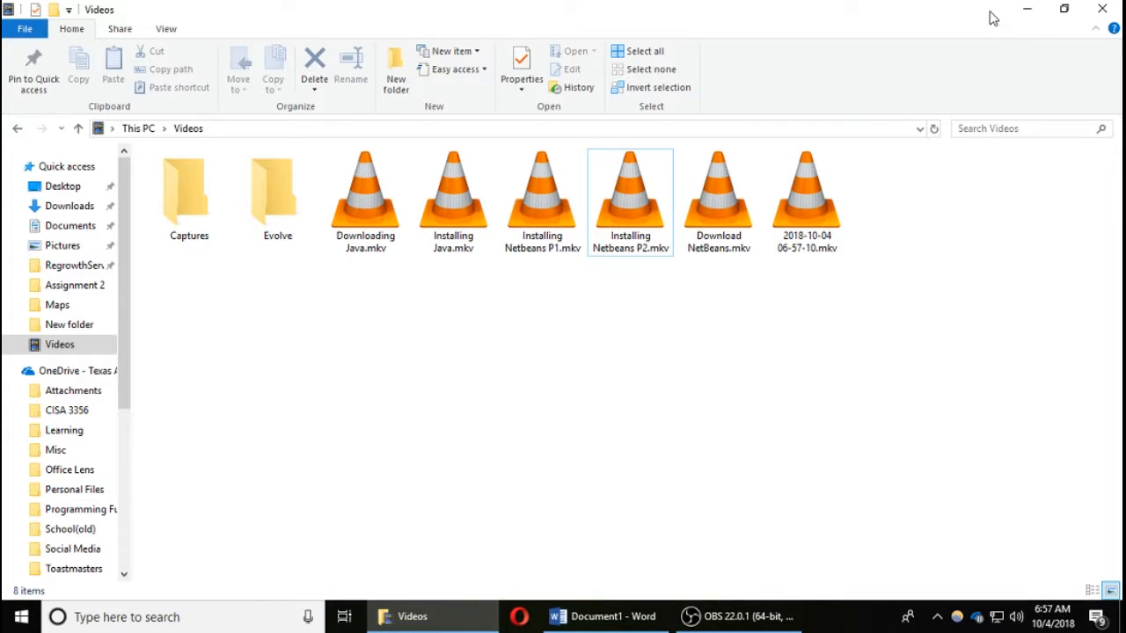
left_click(1027, 9)
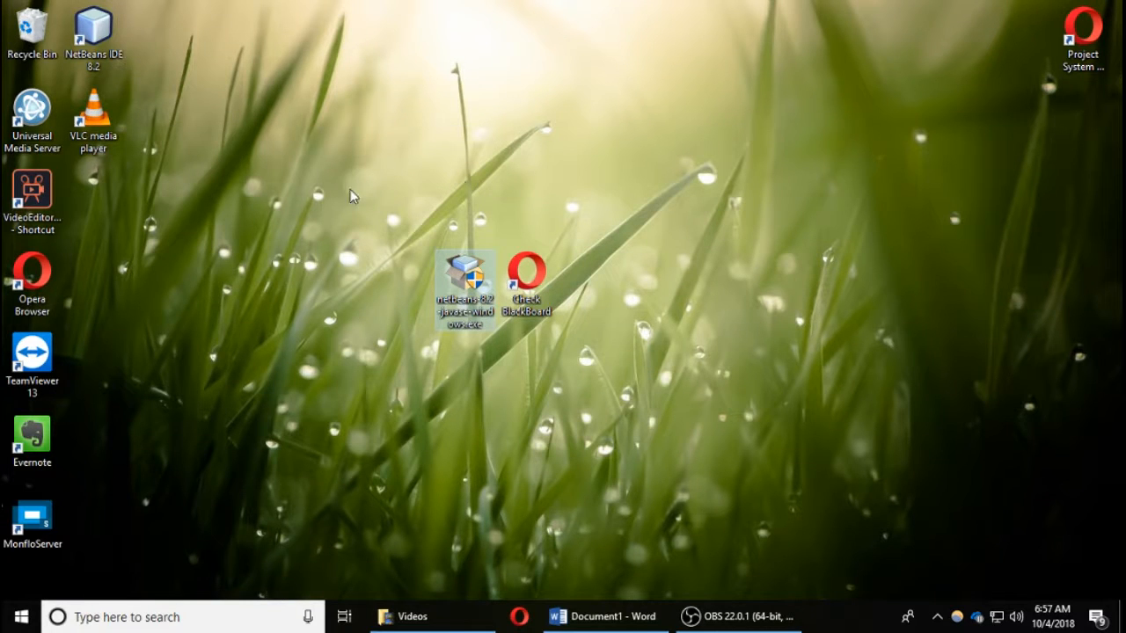
left_click(120, 54)
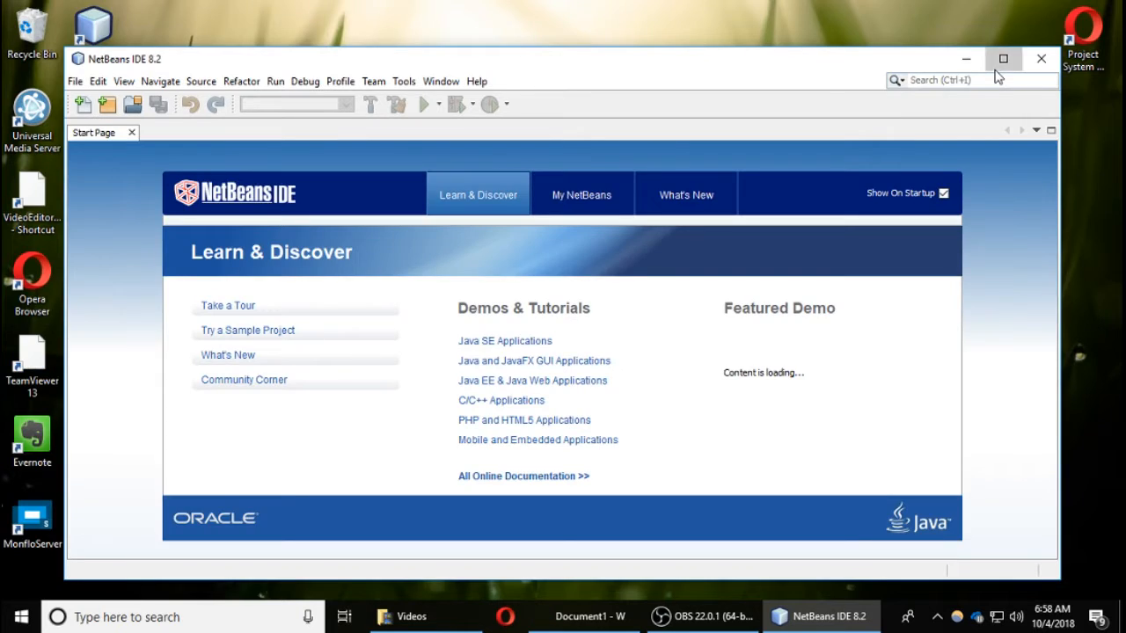
left_click(1003, 58)
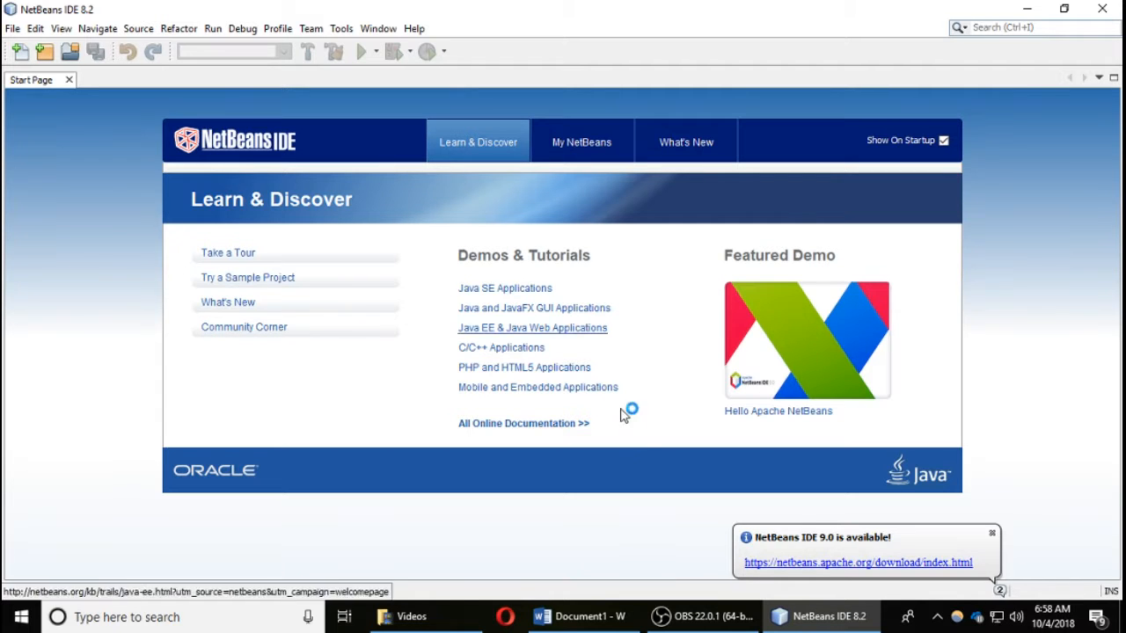
left_click(702, 616)
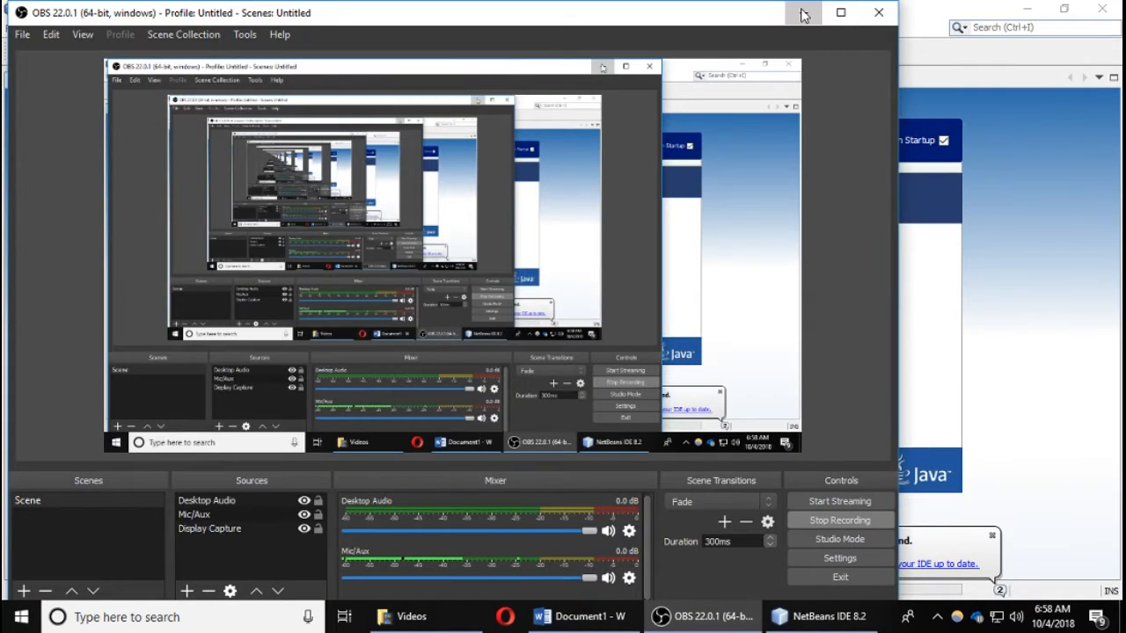
left_click(804, 13)
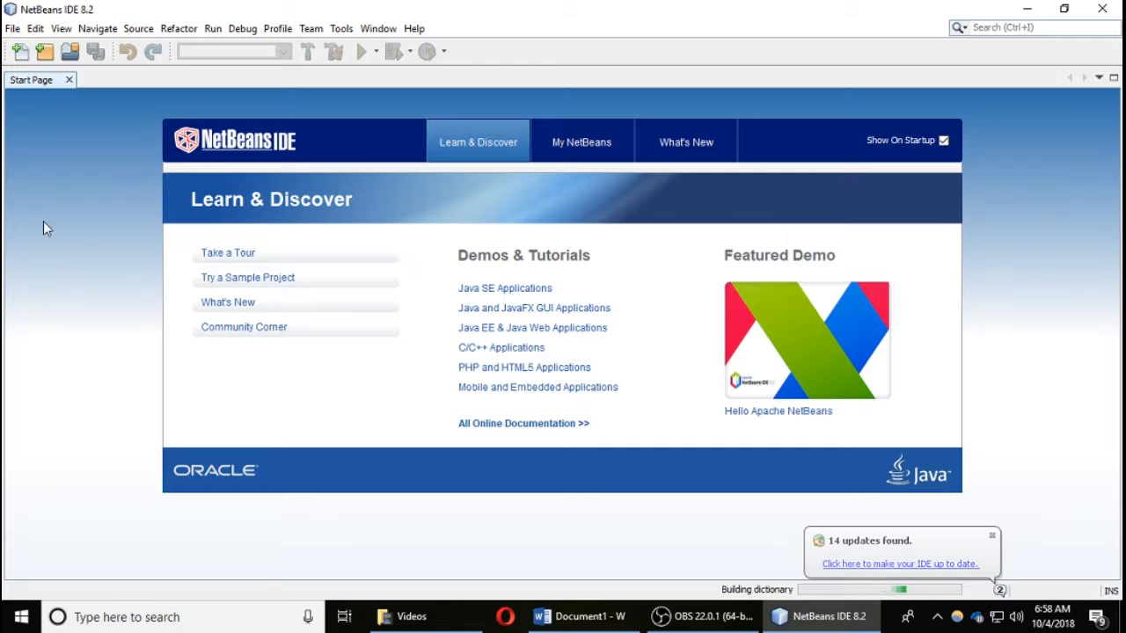
Start a new project of type Java Application from the Java category.
left_click(12, 28)
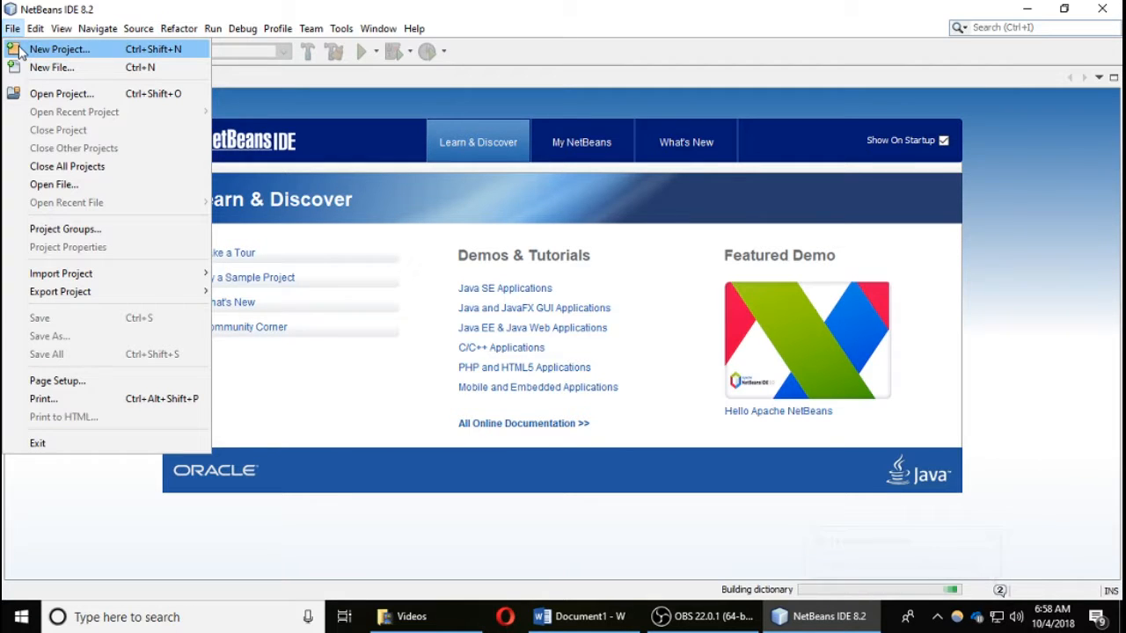
left_click(19, 51)
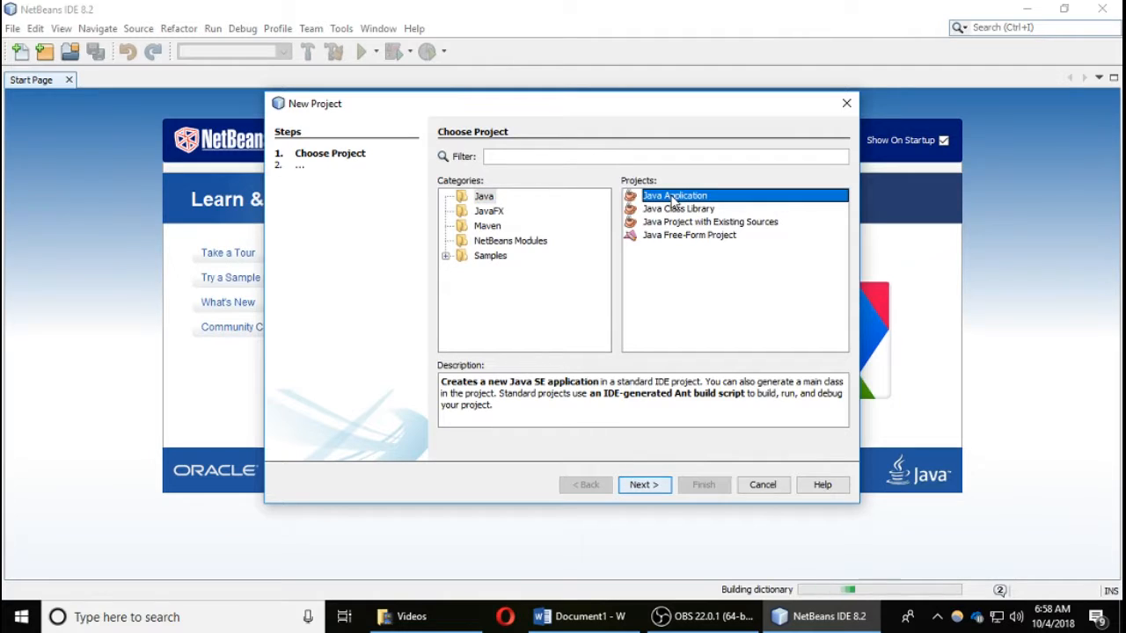
left_click(487, 197)
left_click(659, 198)
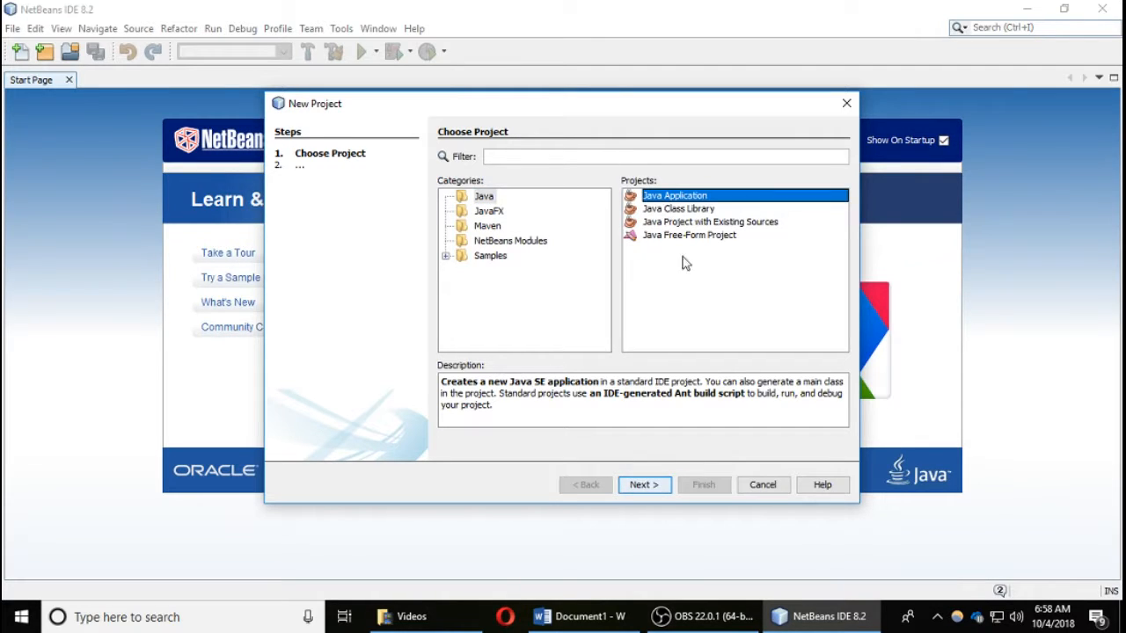
left_click(643, 485)
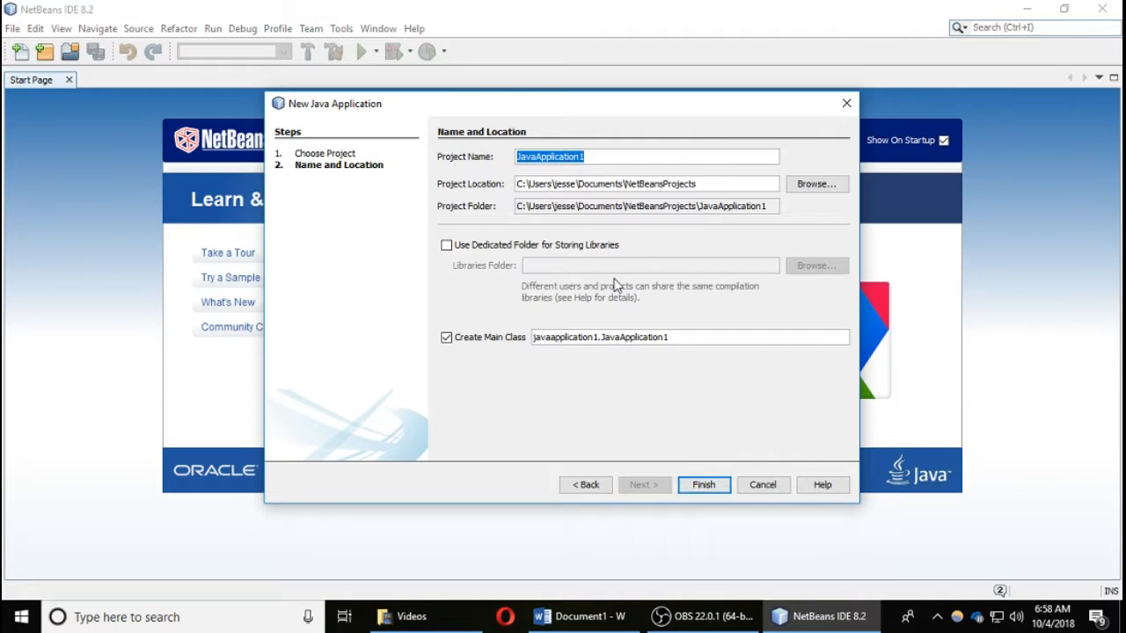
Name the project Test123, turn off creation of a main class, and create the project.
type("Test")
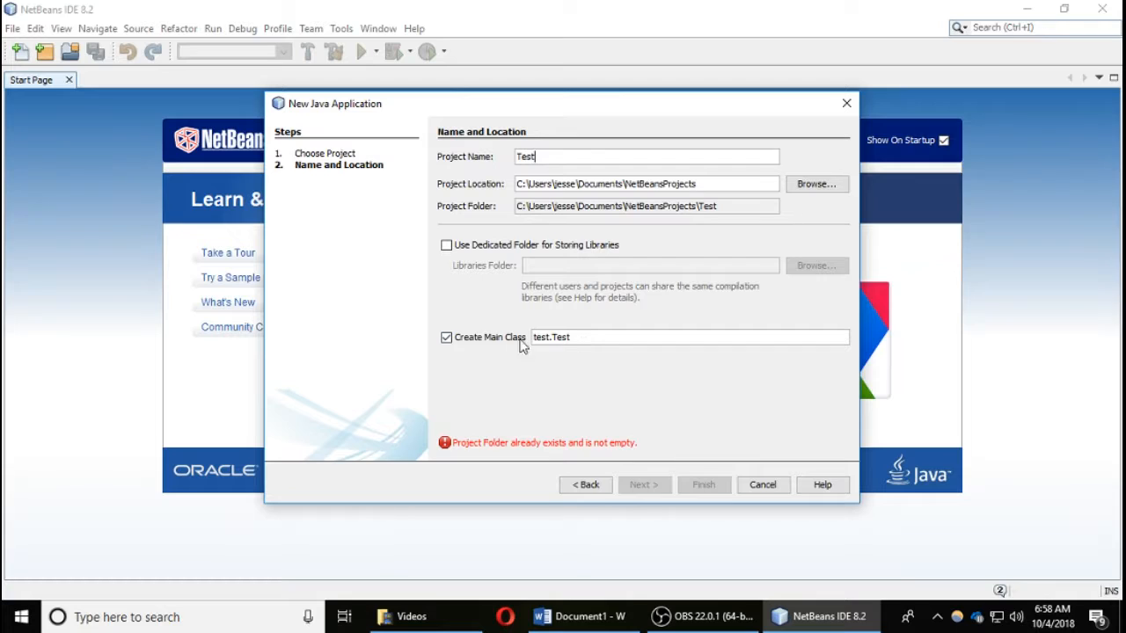
left_click(487, 339)
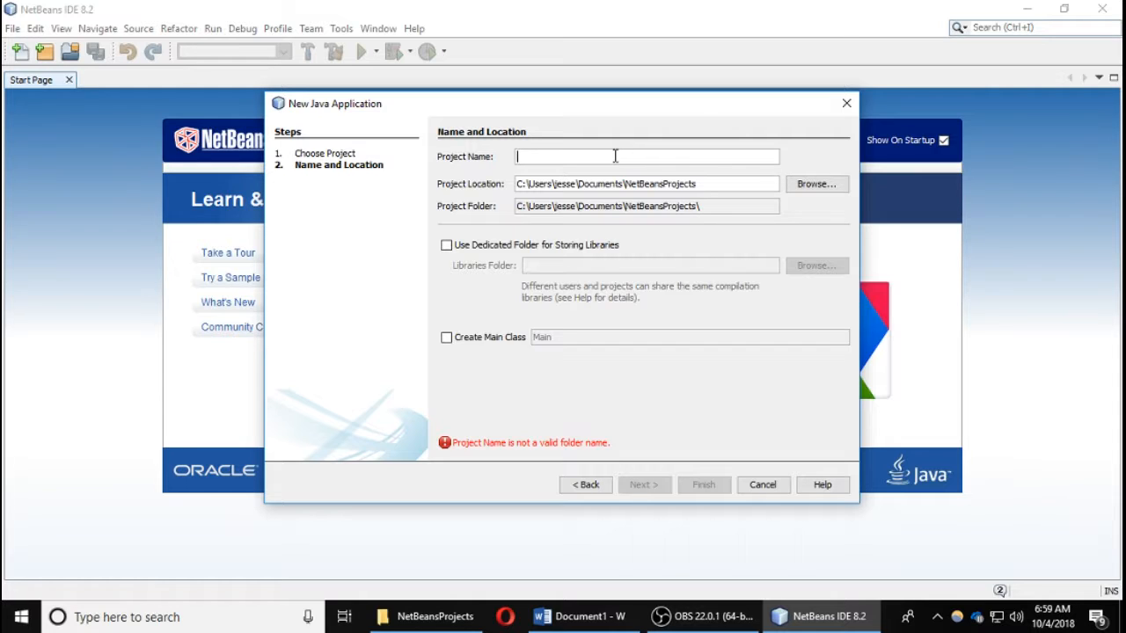
type("Test123")
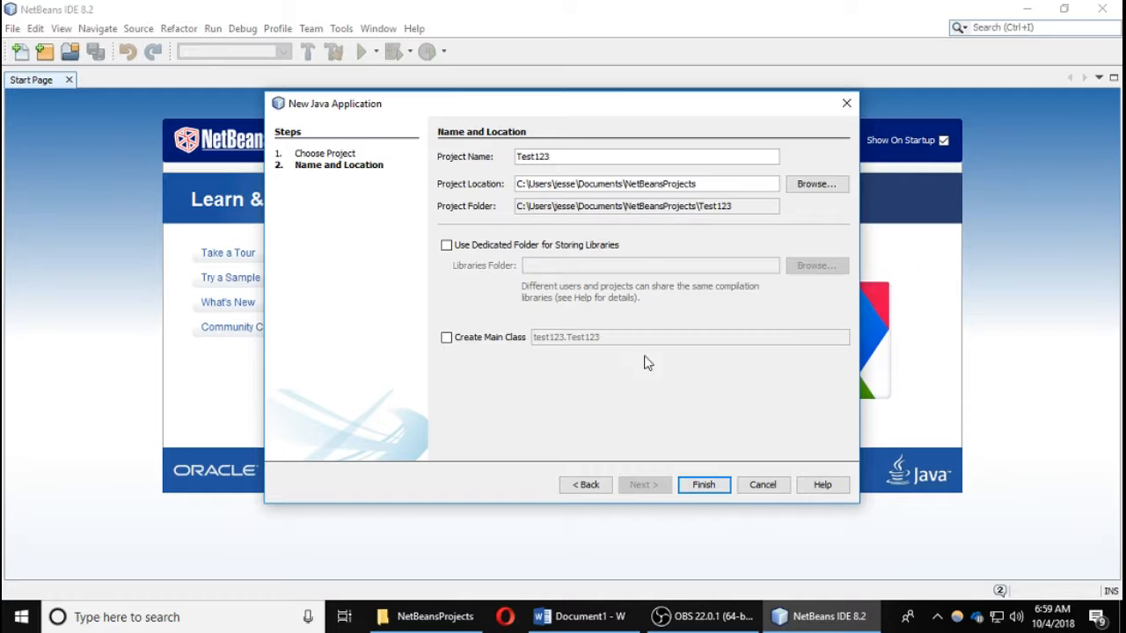
left_click(695, 482)
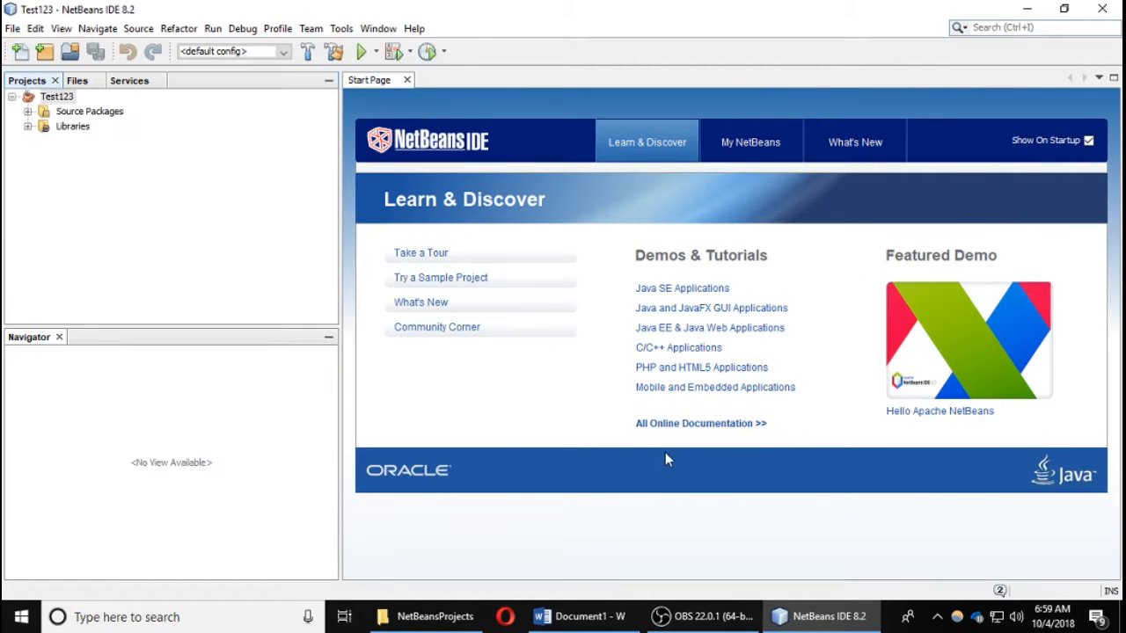
Expand Source Packages in the Test123 project and select its default package.
left_click(27, 112)
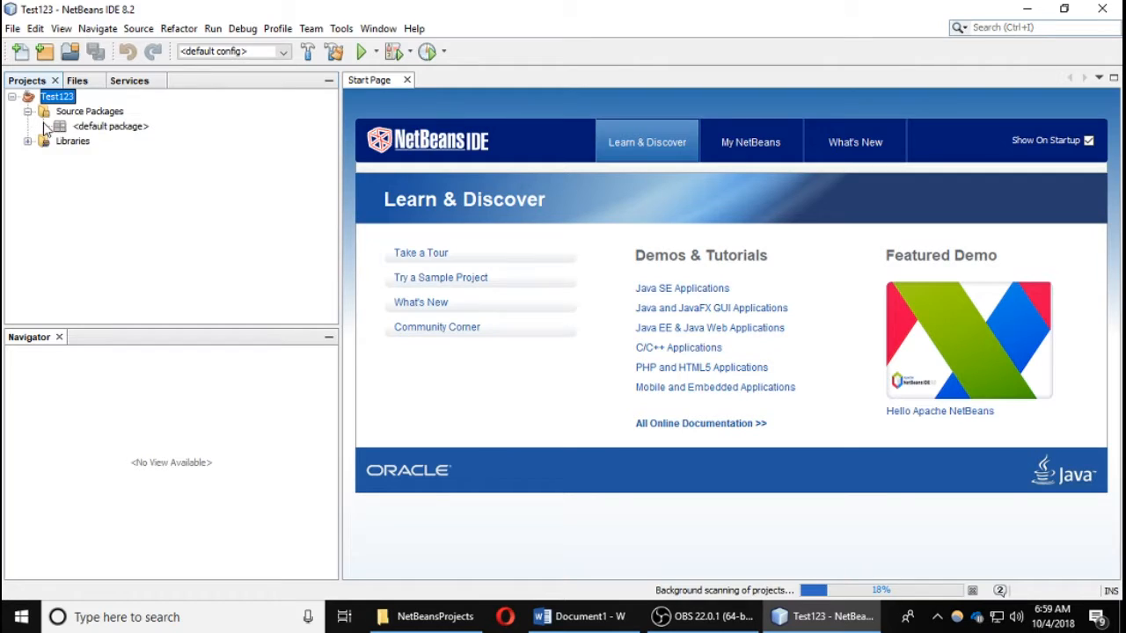
left_click(79, 128)
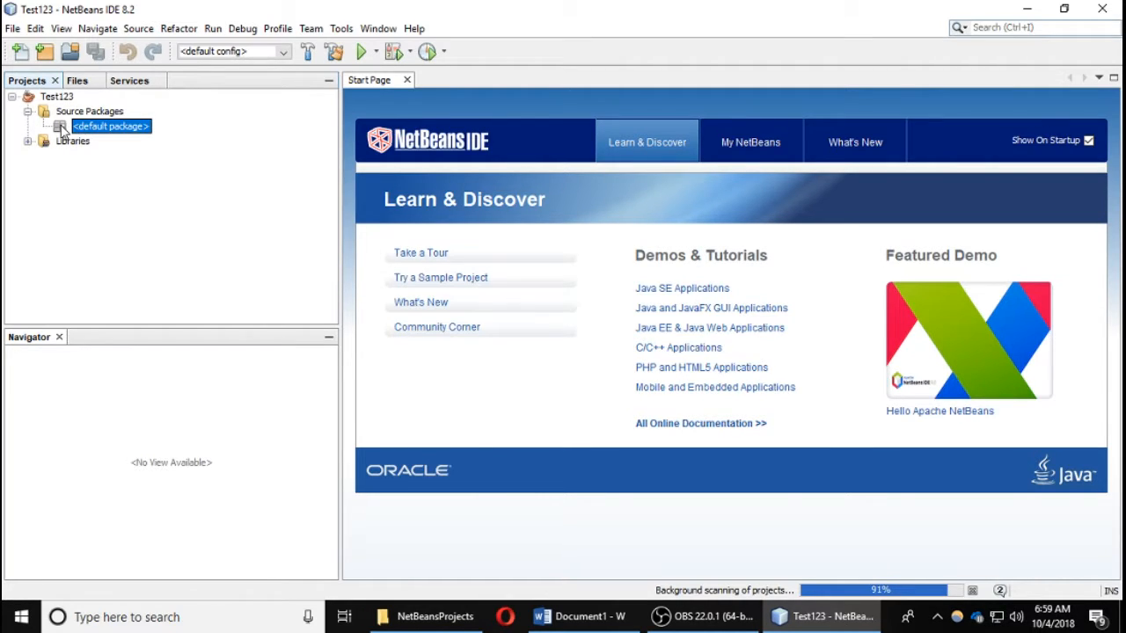
right_click(62, 129)
mouse_move(72, 137)
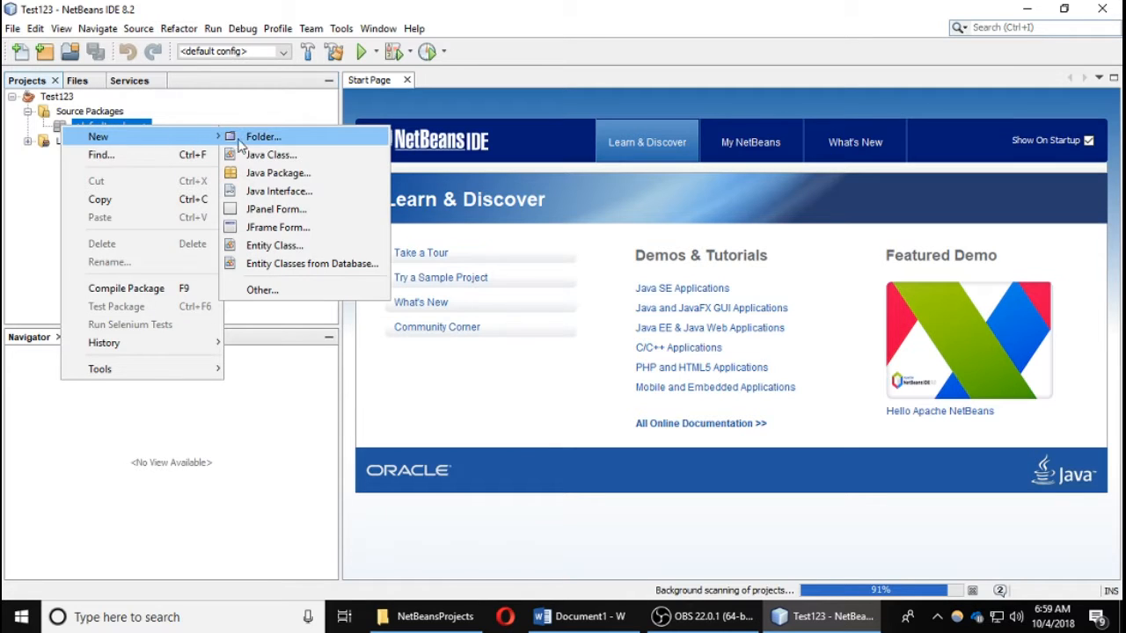
left_click(154, 123)
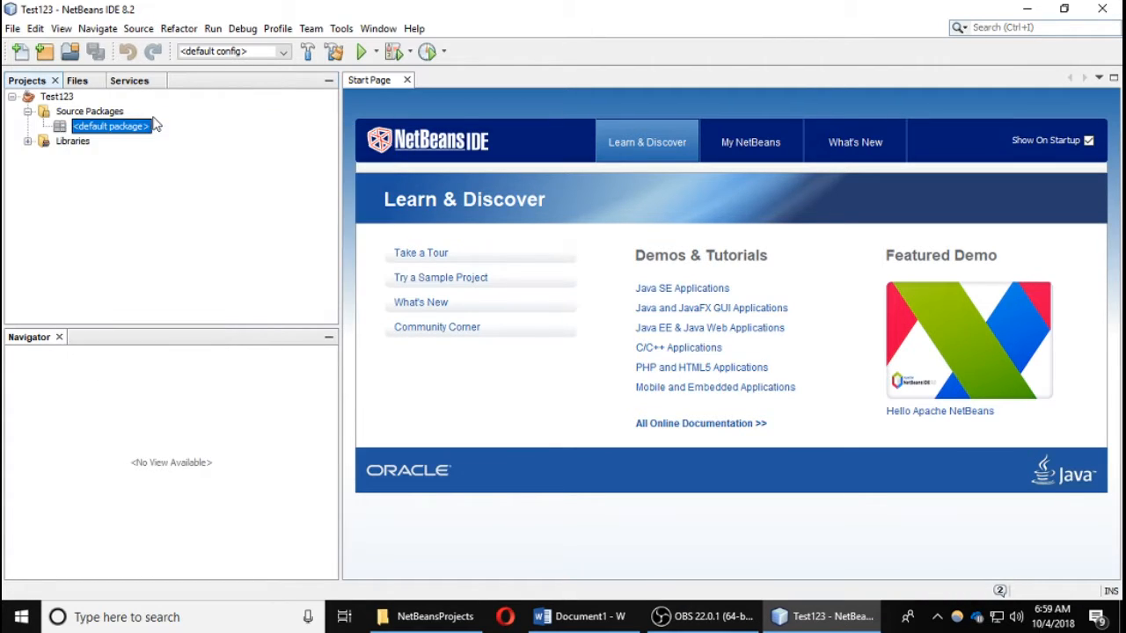
Create a Java class in the default package with the default name NewClass and place the cursor inside the class body.
right_click(110, 132)
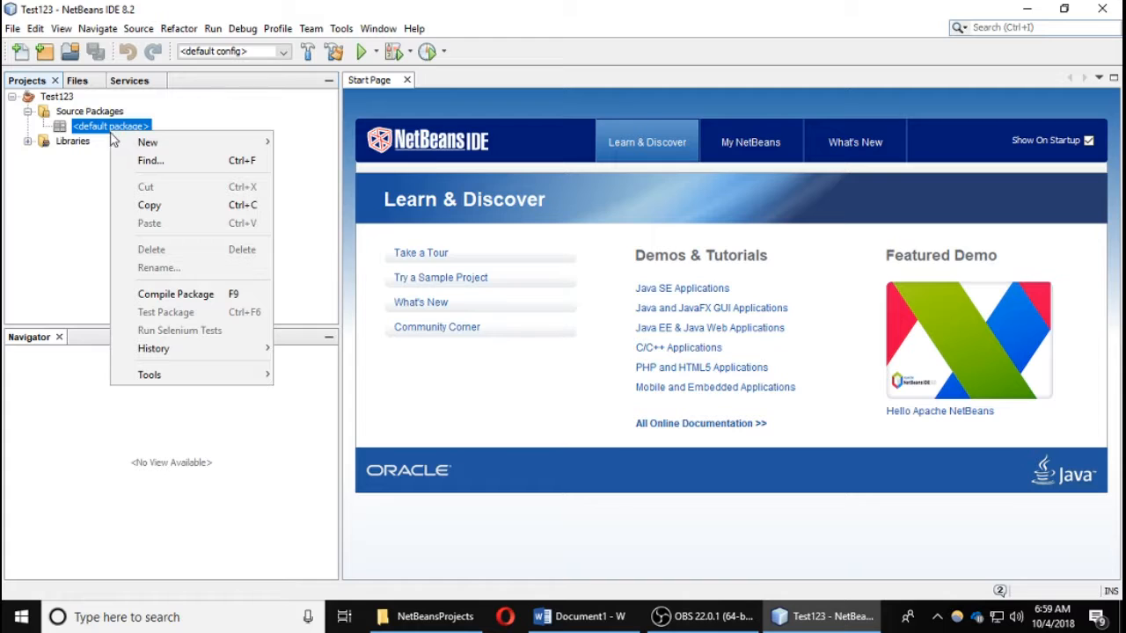
mouse_move(149, 143)
left_click(322, 162)
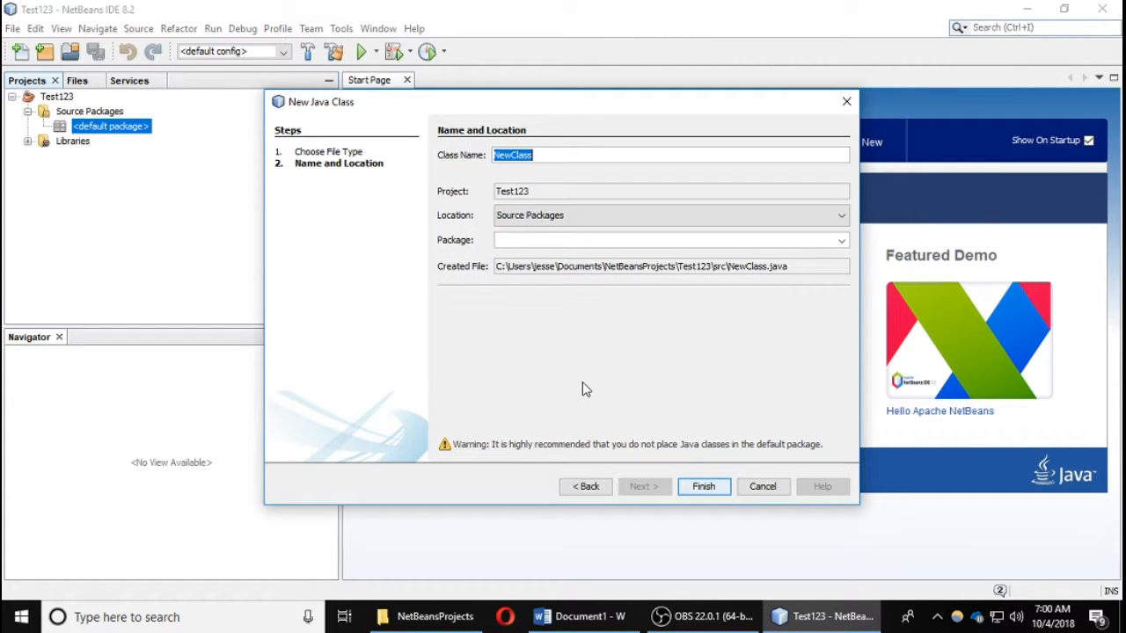
left_click(704, 483)
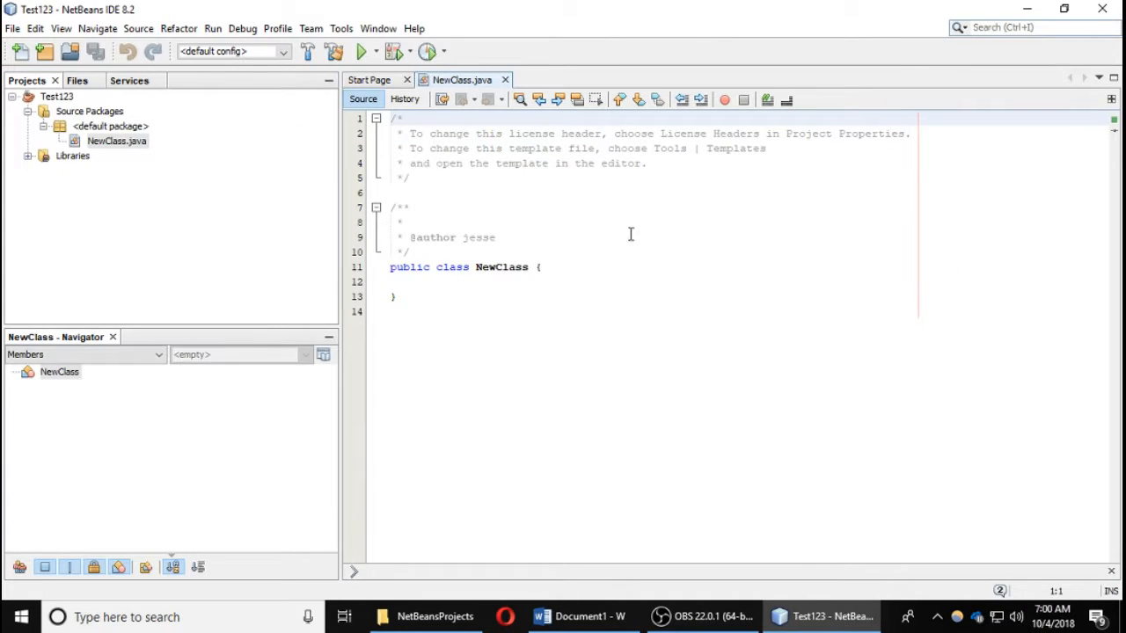
left_click(542, 297)
left_click(529, 280)
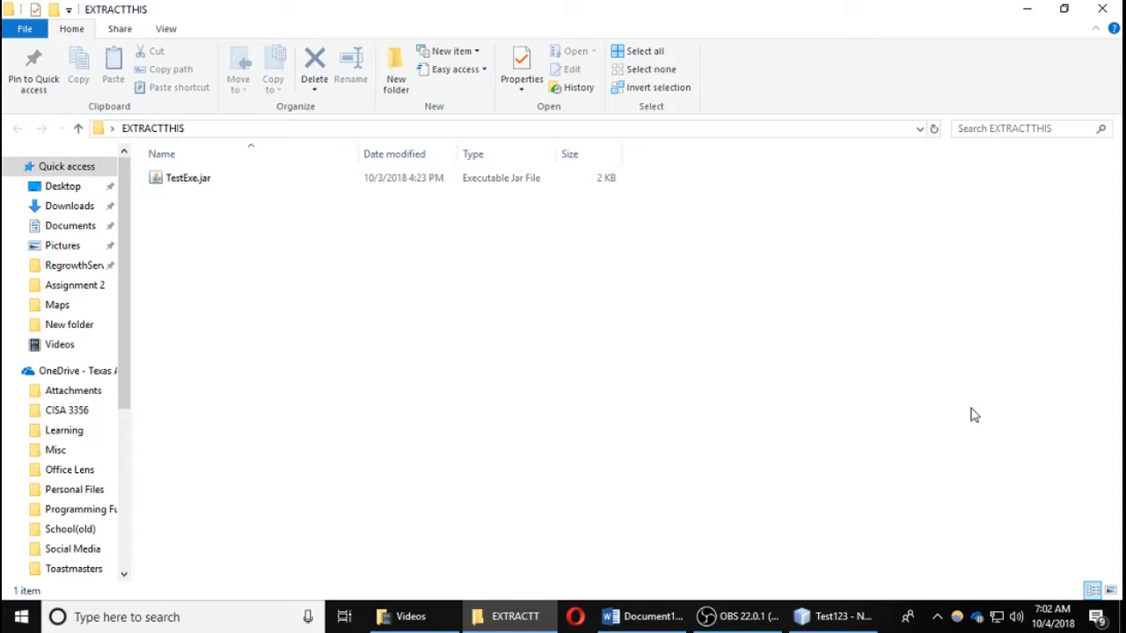
Run TestExe.jar from the EXTRACTTHIS folder, enter 60 for the minutes, and close the conversion message.
double_click(203, 180)
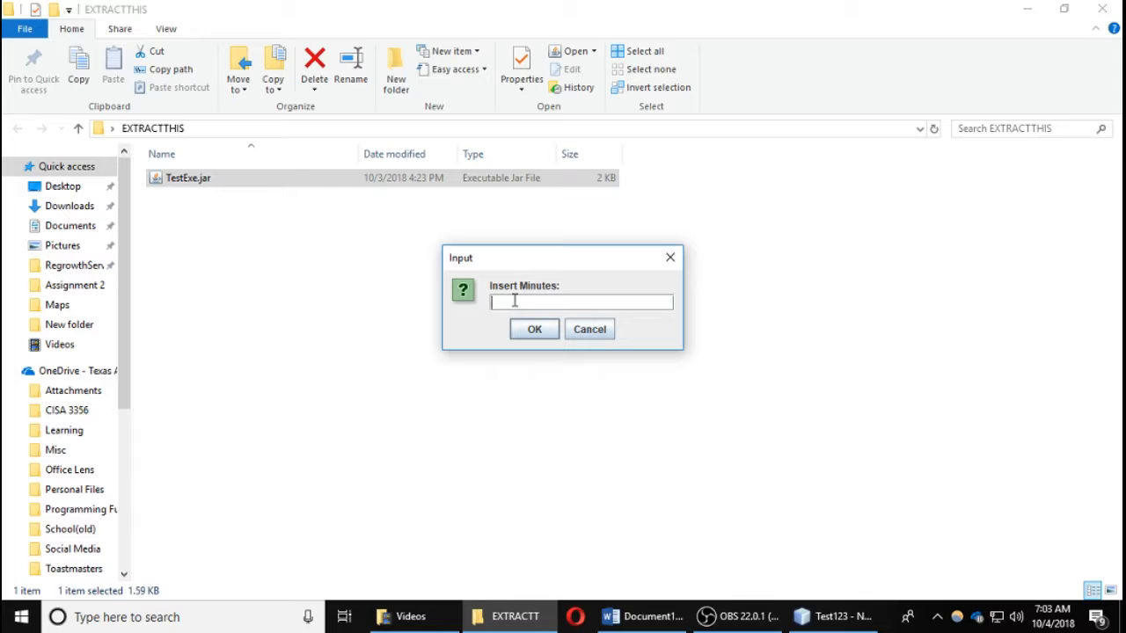
key("Return")
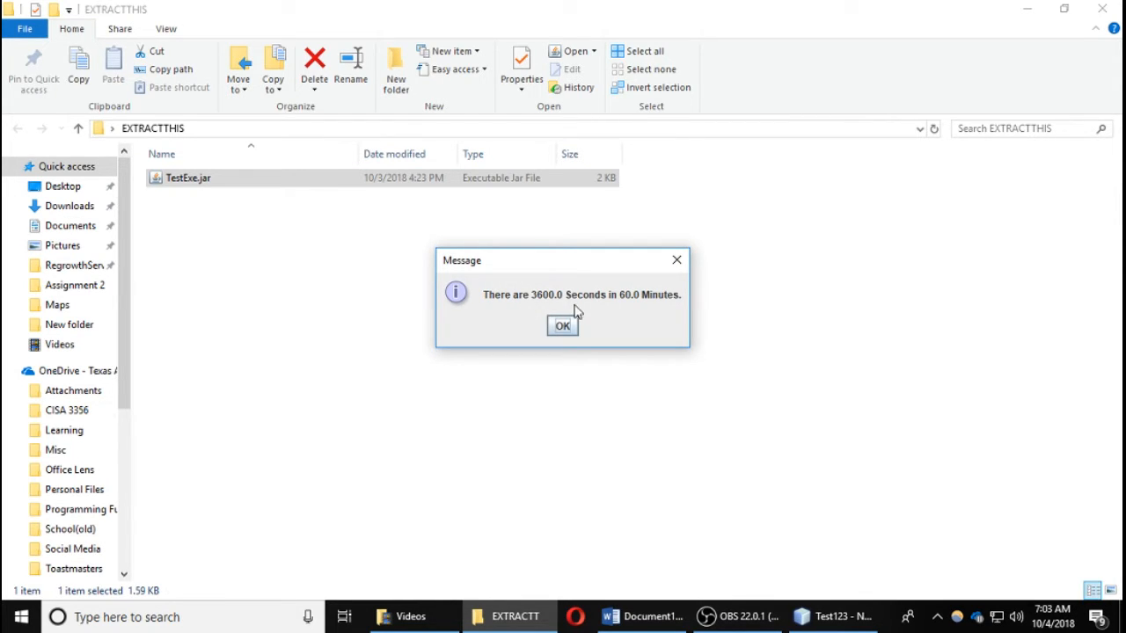
left_click(563, 328)
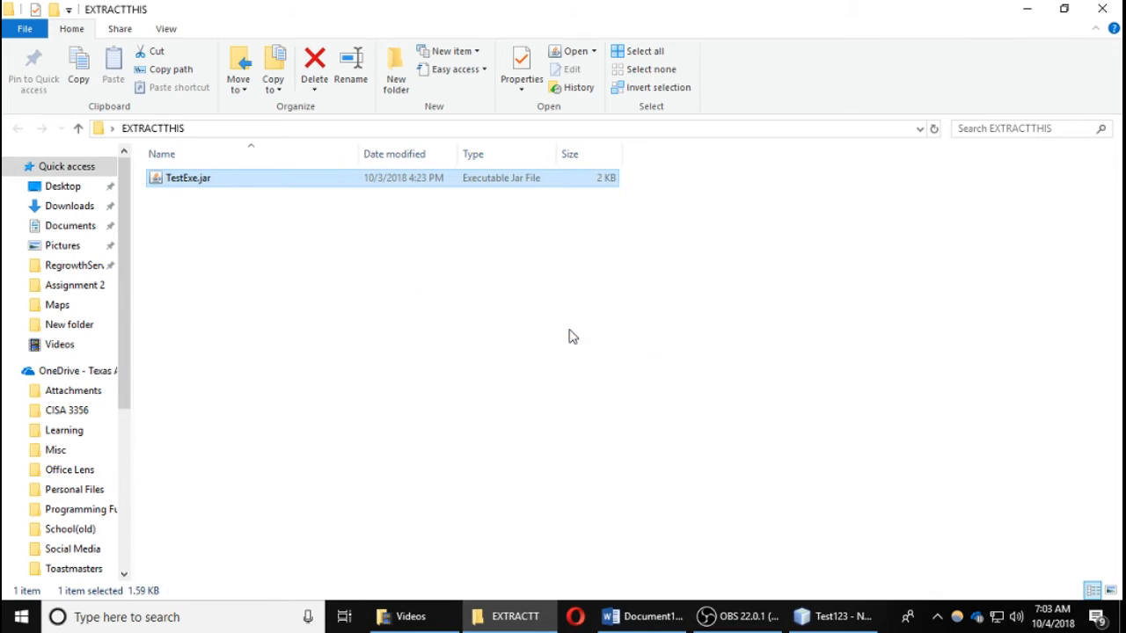